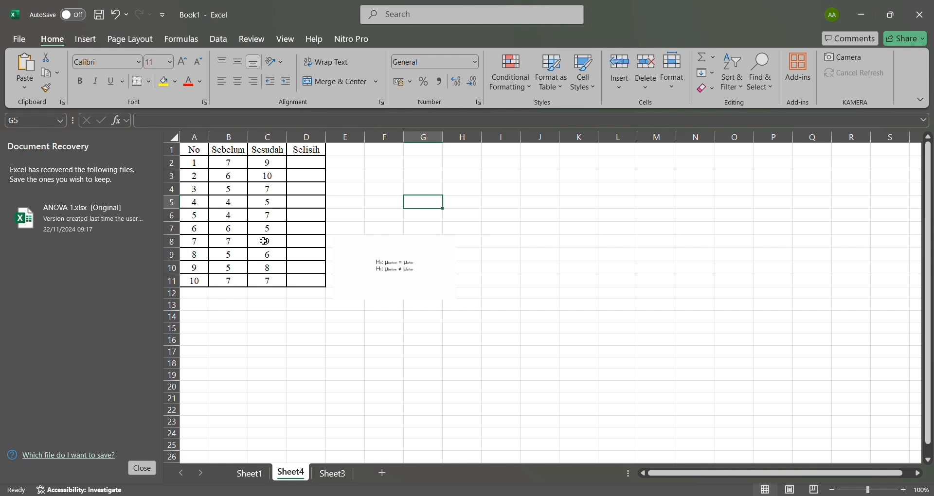
Enter the degrees of freedom, 9, in cell B13 below the data table, following df = N-1
click(390, 272)
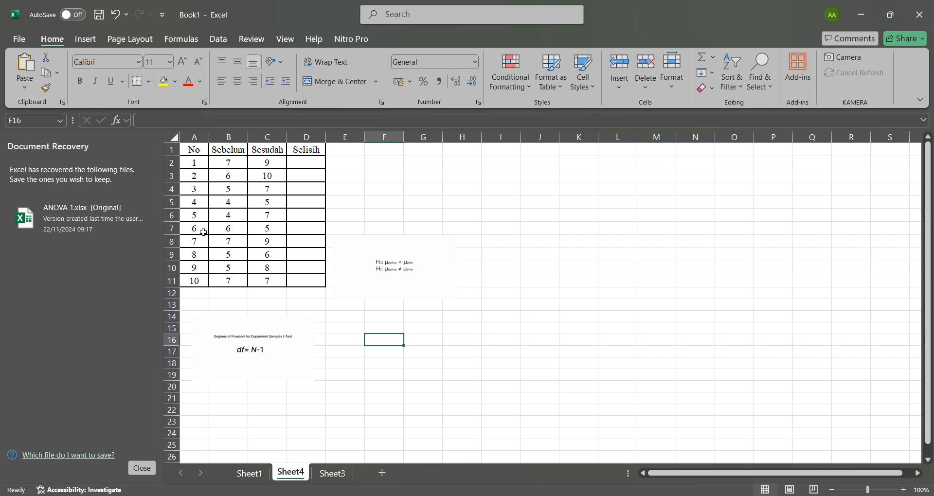
click(200, 296)
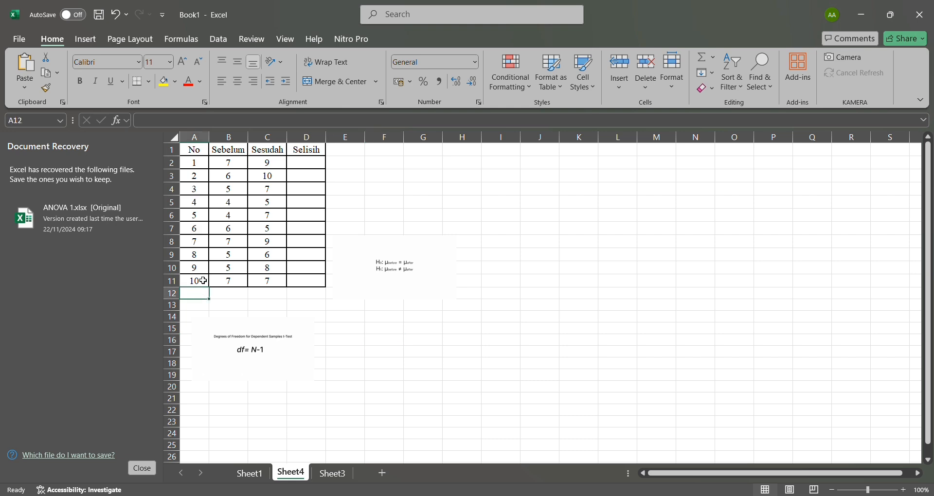
click(204, 280)
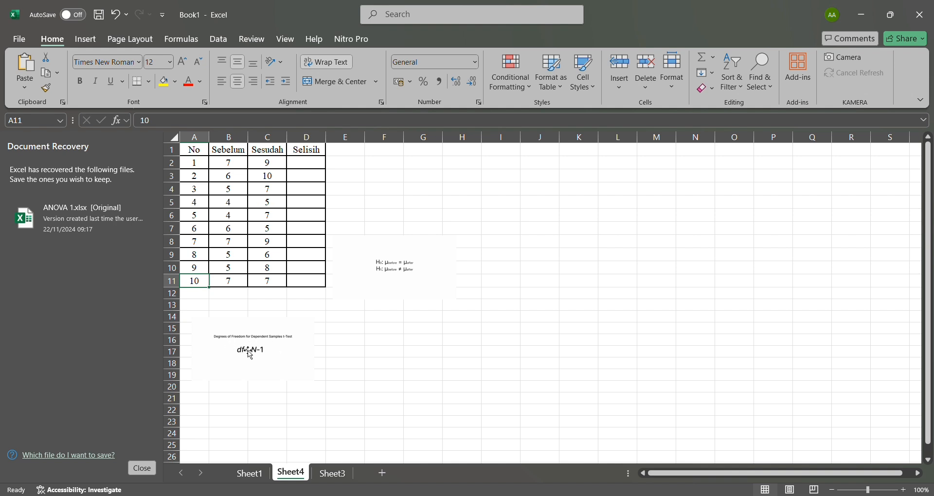
click(238, 310)
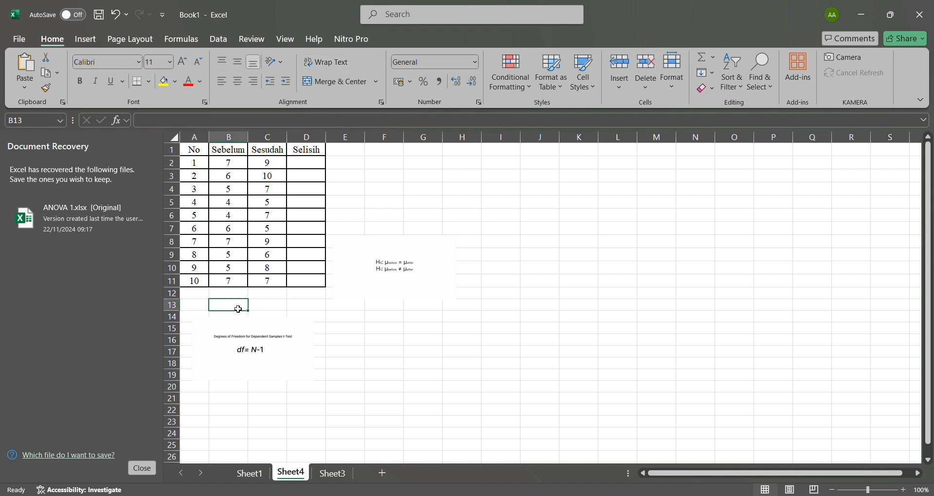
text(9)
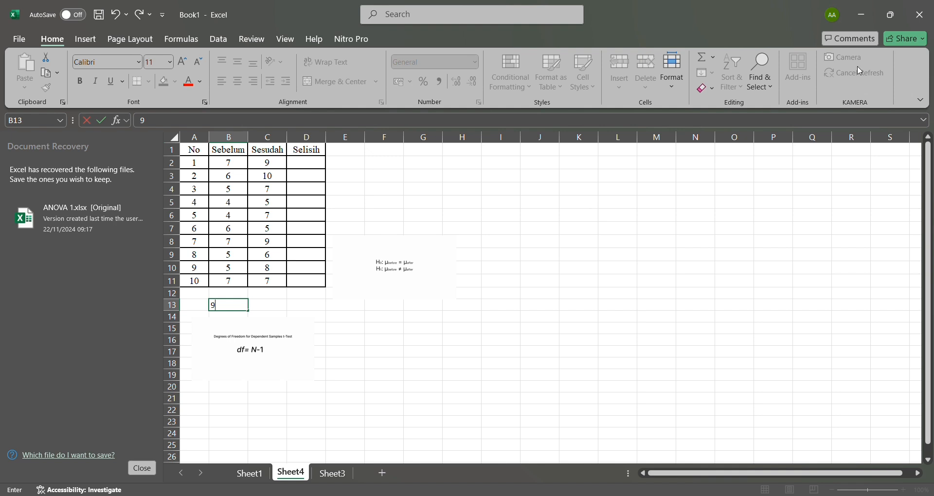
Nudge the bell-curve picture slightly and paste the version marked -2.2622 and 2.2622 below the critical values table
click(554, 276)
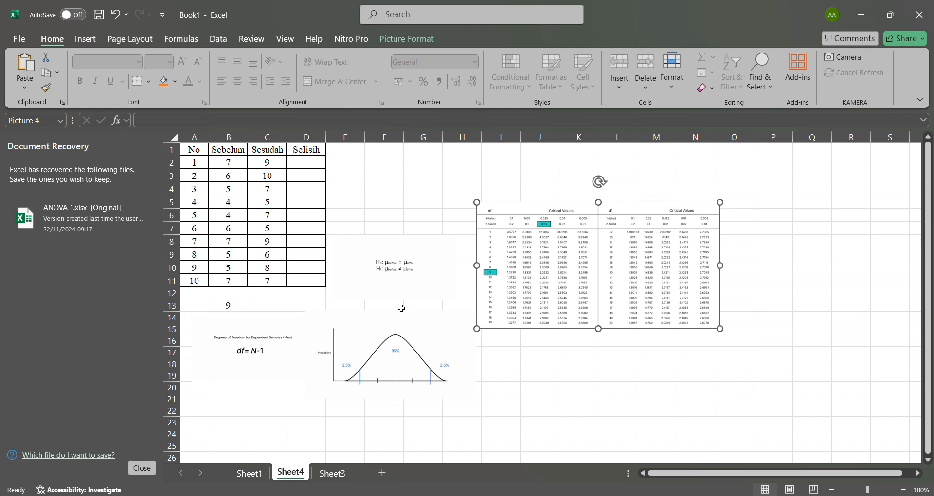
click(394, 370)
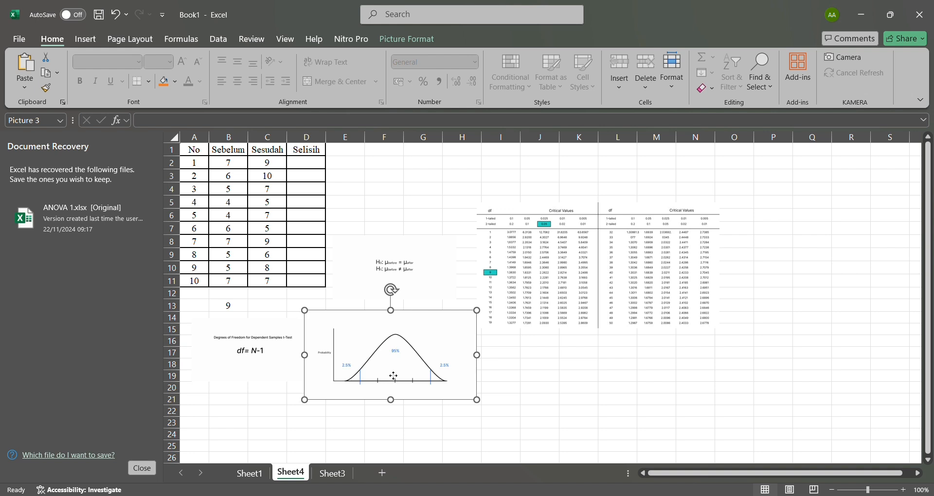
drag(394, 370, 391, 377)
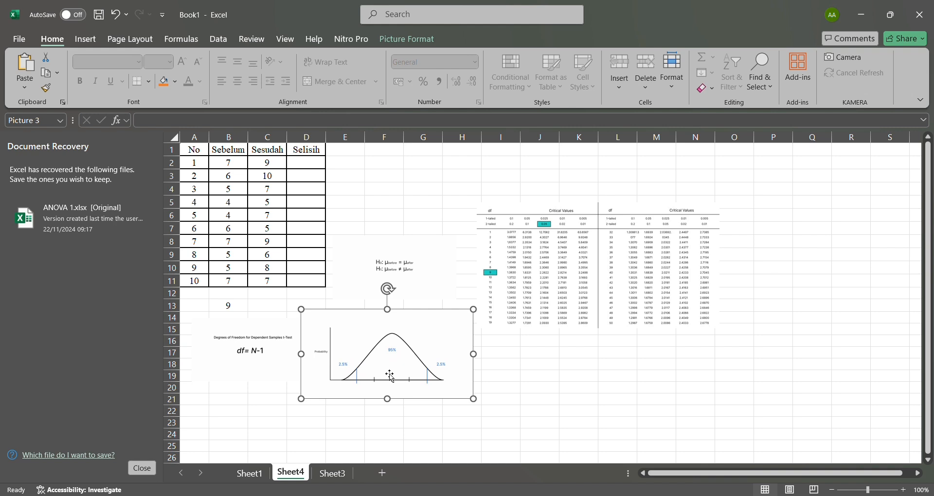
click(533, 319)
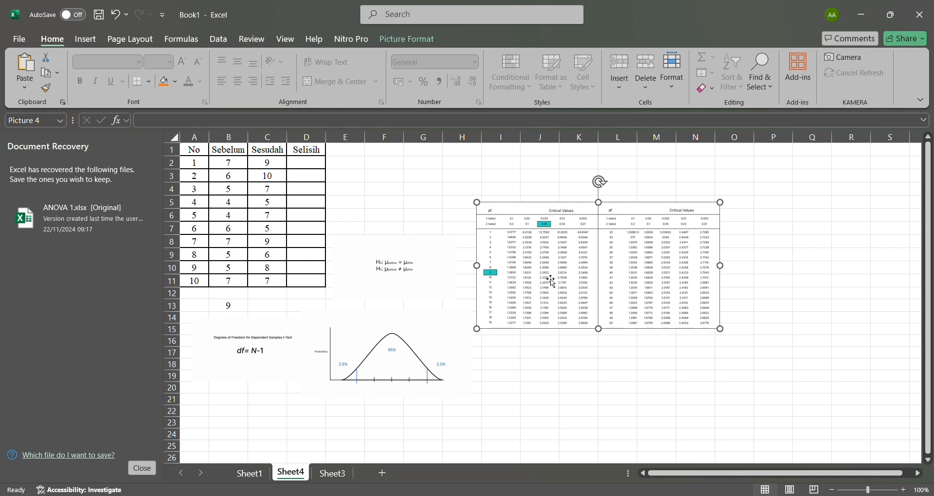
click(381, 374)
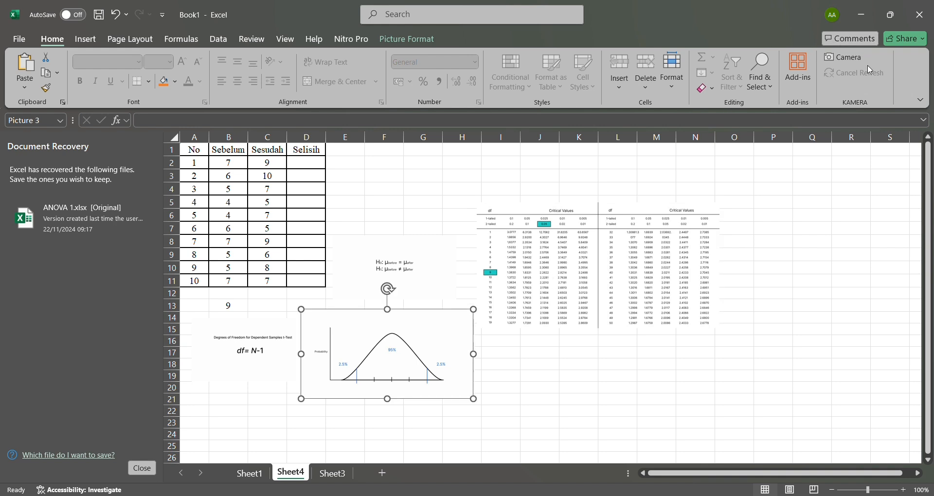
key(ctrl+v)
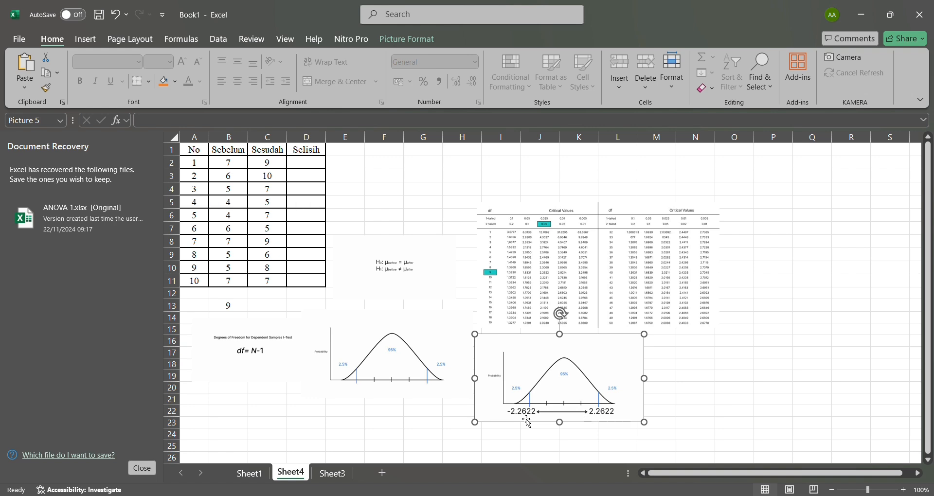
scroll(526, 420, down, 1)
scroll(526, 420, up, 1)
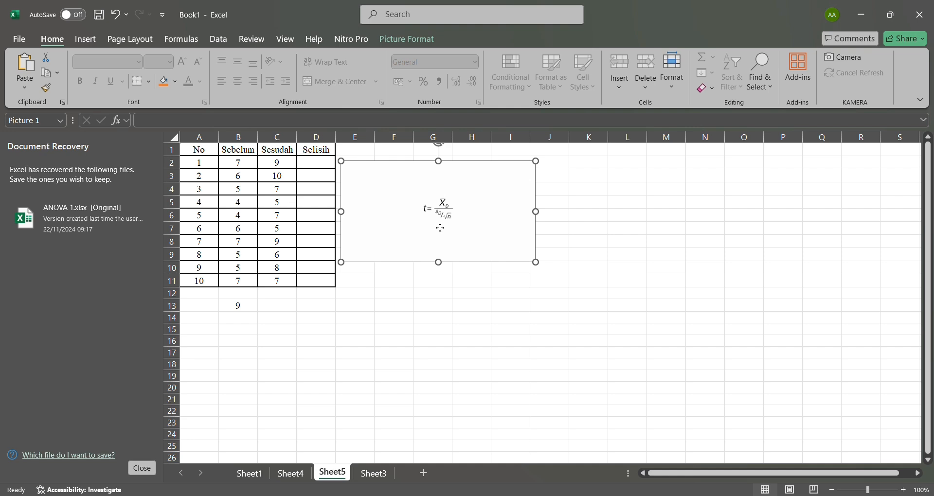
Compute the Selisih column on Sheet5 by entering =C2-B2 in D2 and filling the formula through D11
drag(438, 229, 445, 234)
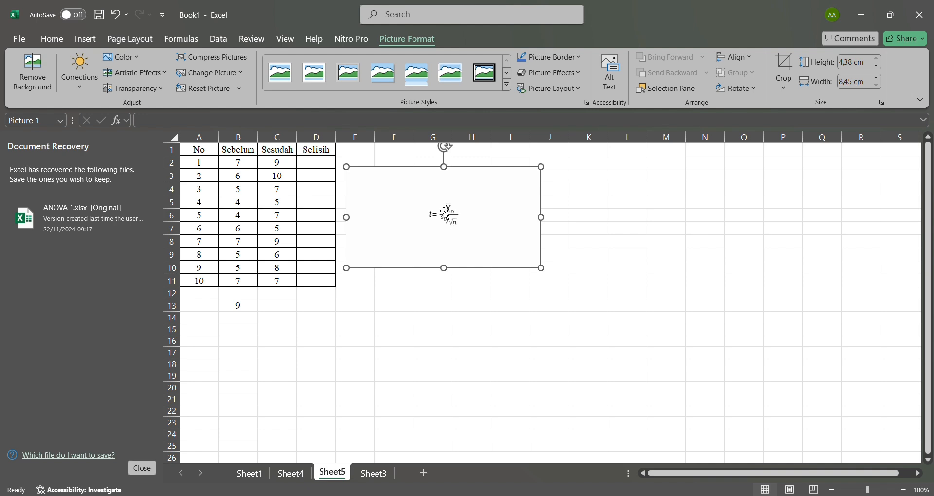
click(322, 167)
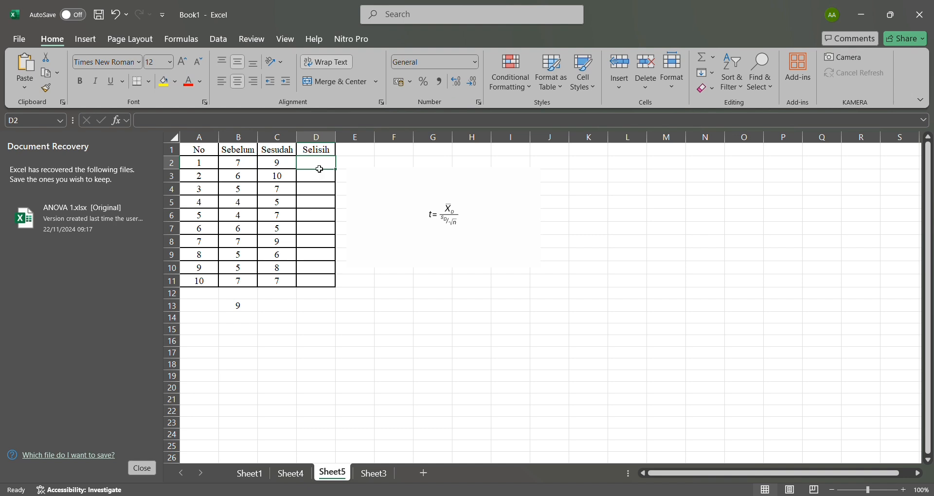
text(=)
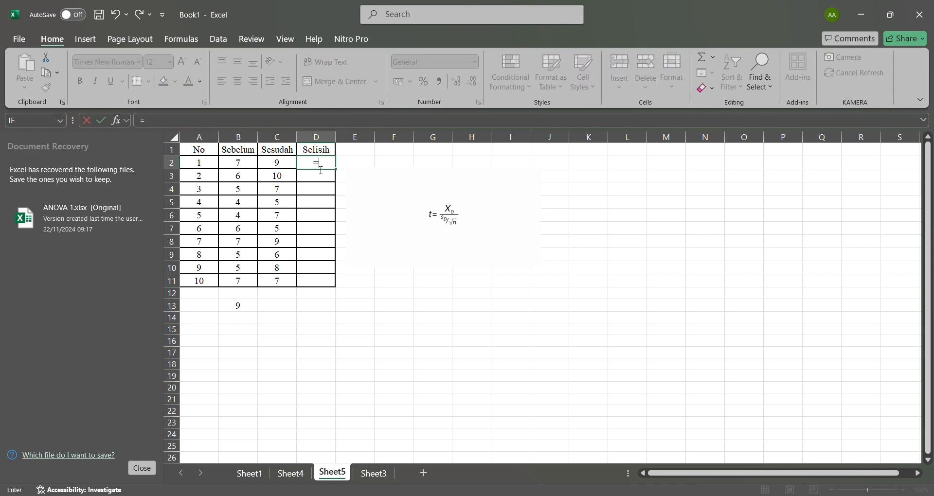
click(274, 163)
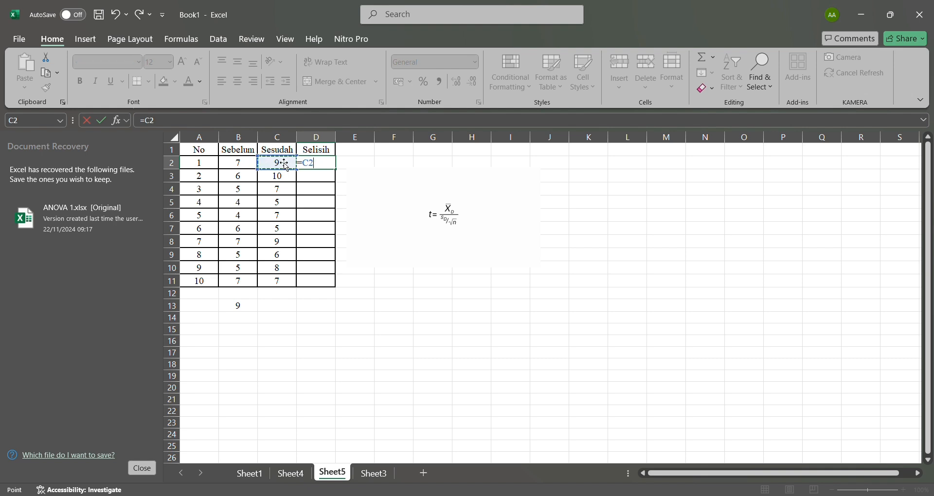
text(-)
click(245, 166)
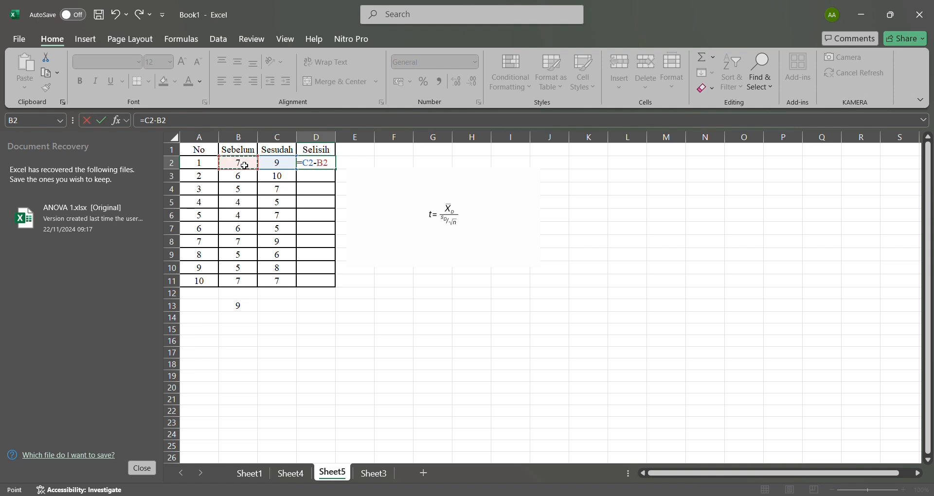
key(Return)
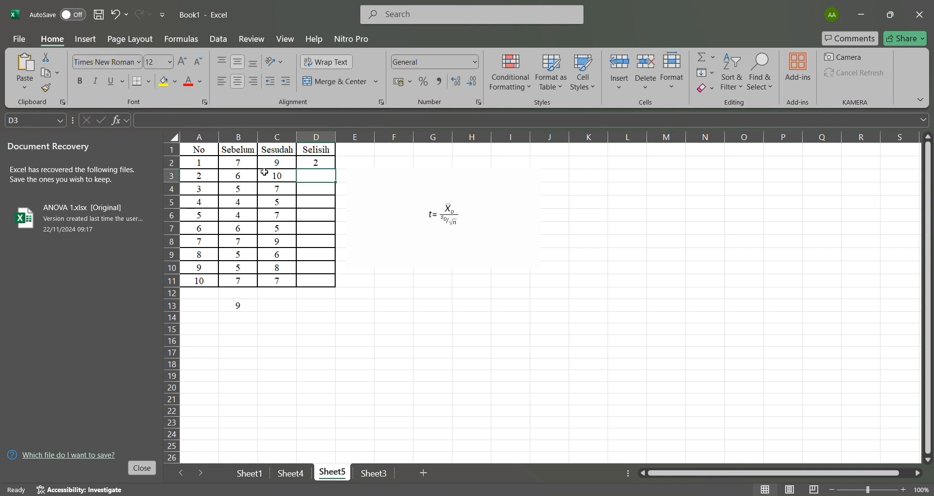
click(316, 163)
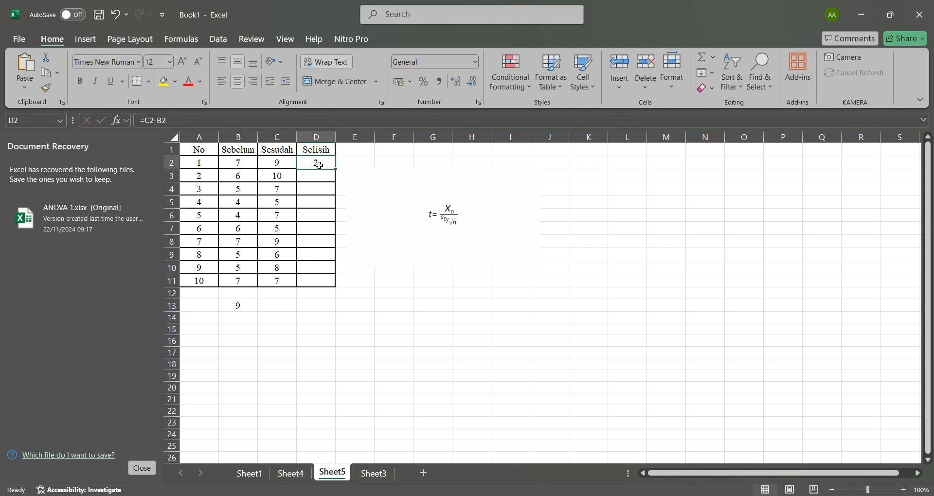
drag(335, 170, 330, 283)
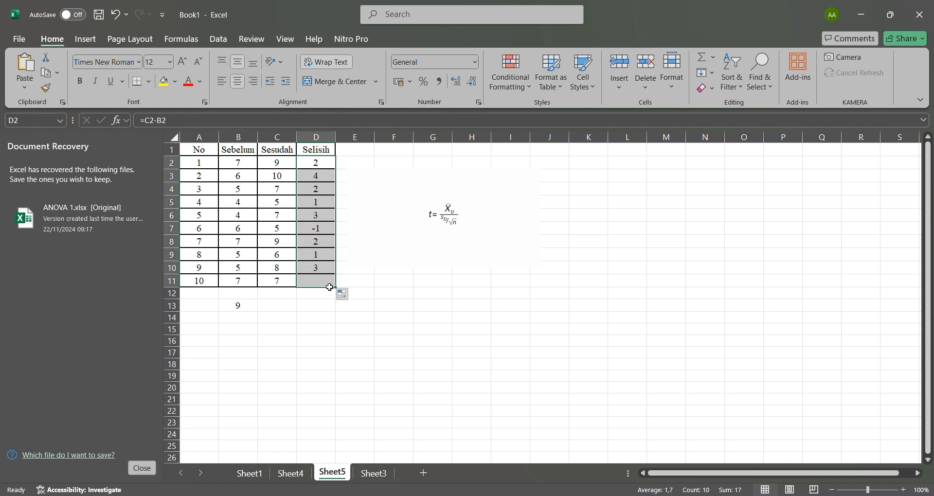
click(314, 308)
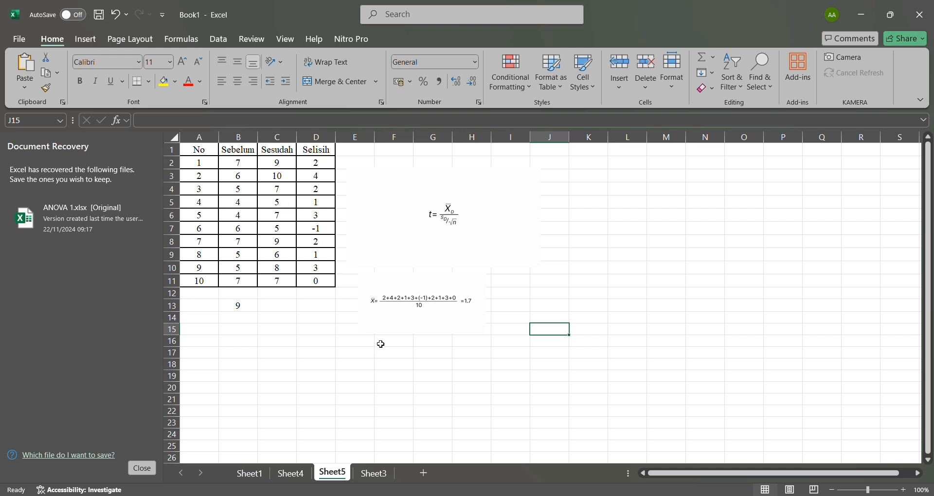
Calculate the mean of the differences in cell F16 with =SUM(D2:D11)/10
click(384, 346)
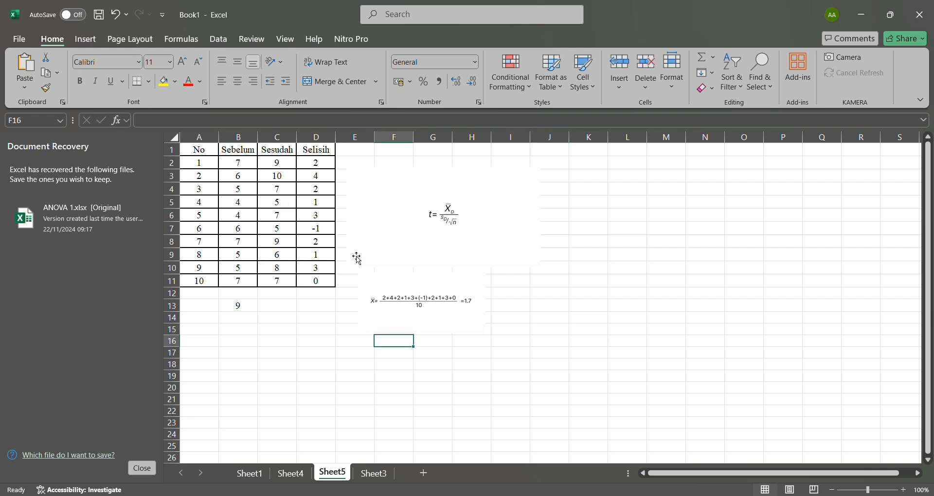
text(=)
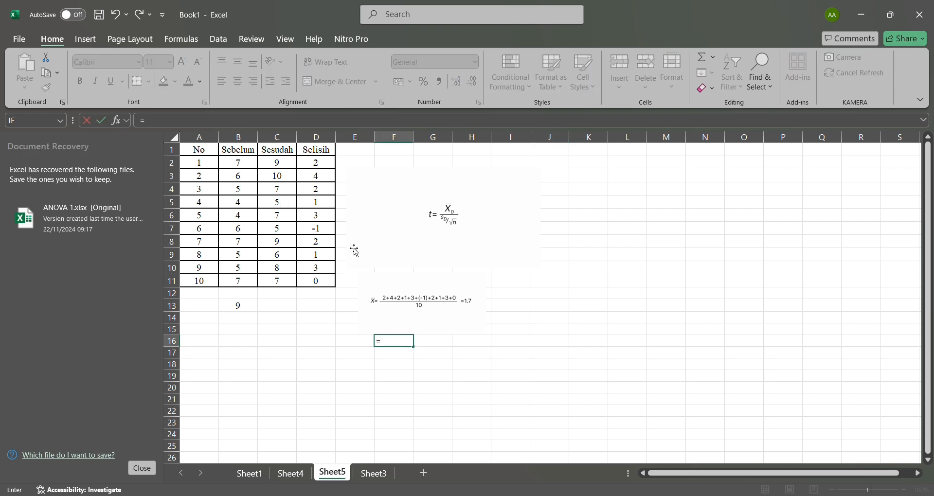
click(317, 164)
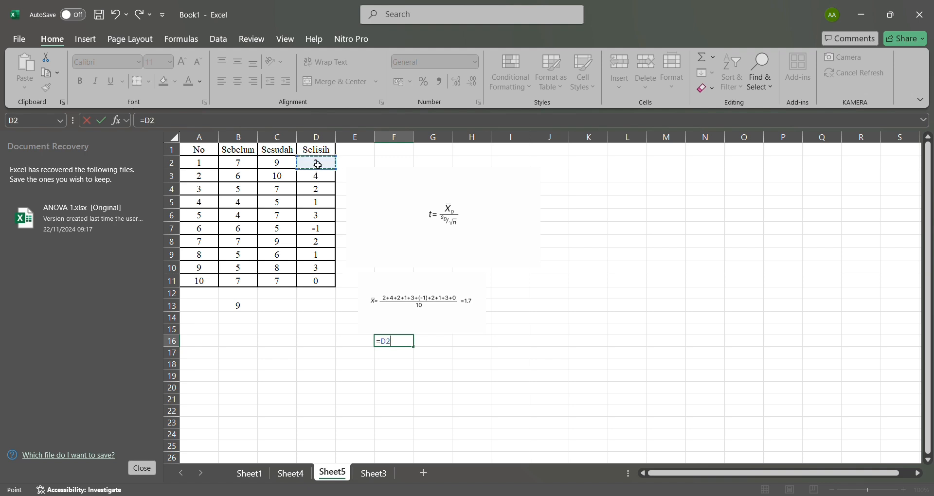
key(BackSpace)
key(BackSpace)
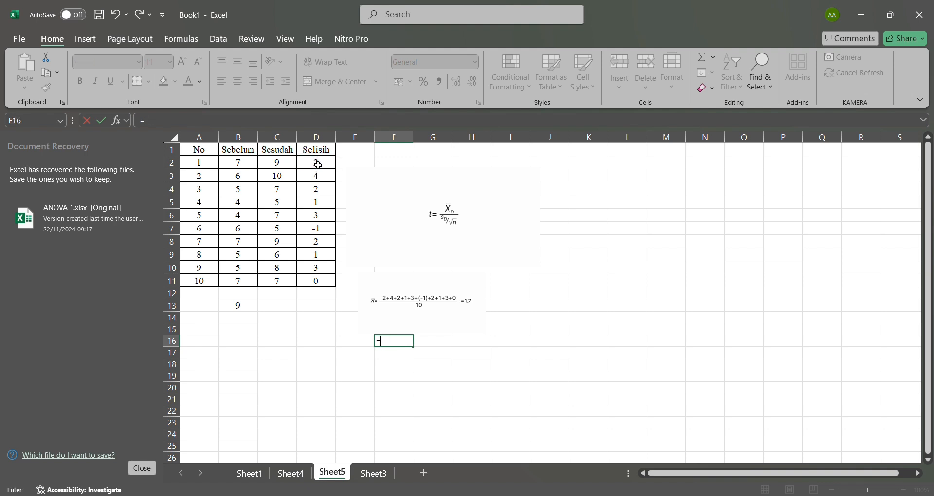
text(sum()
drag(317, 164, 321, 284)
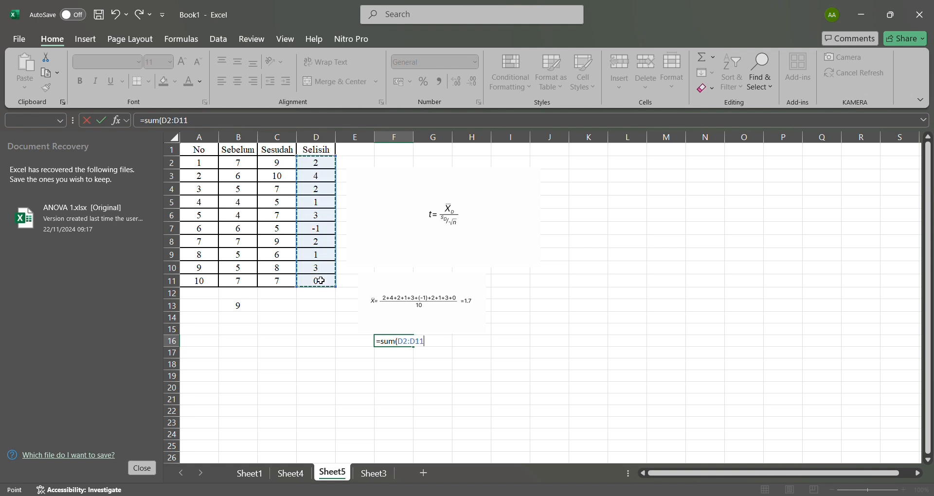
text())
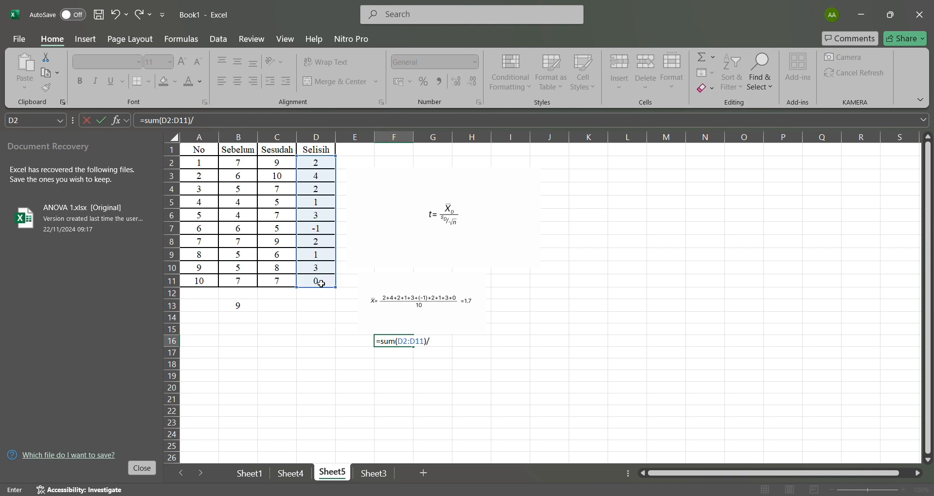
text(/10))
key(Return)
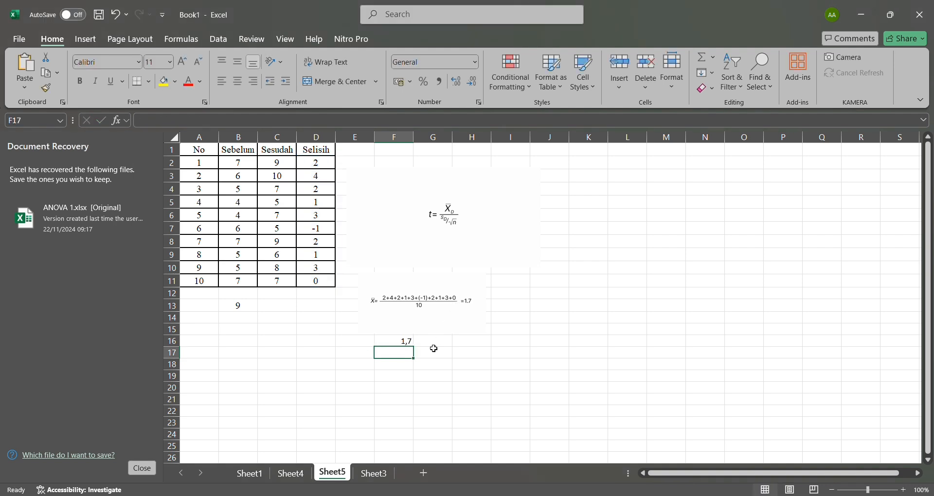
click(403, 347)
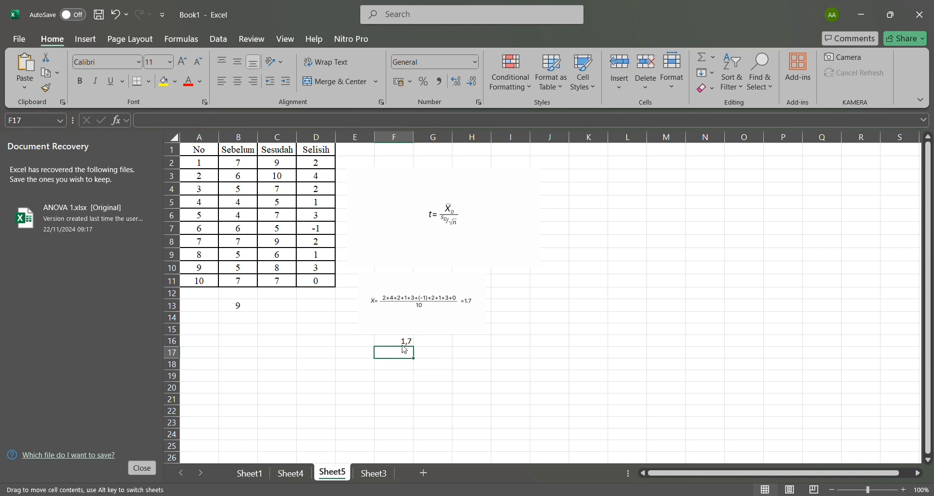
click(410, 344)
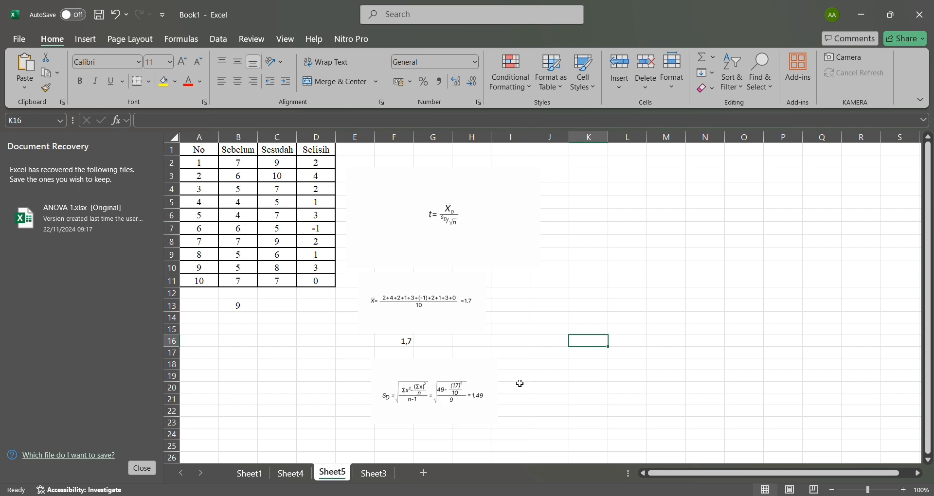
Calculate the standard deviation of the Selisih values in cell J19 with =STDEV(D2:D11)
click(518, 381)
click(547, 382)
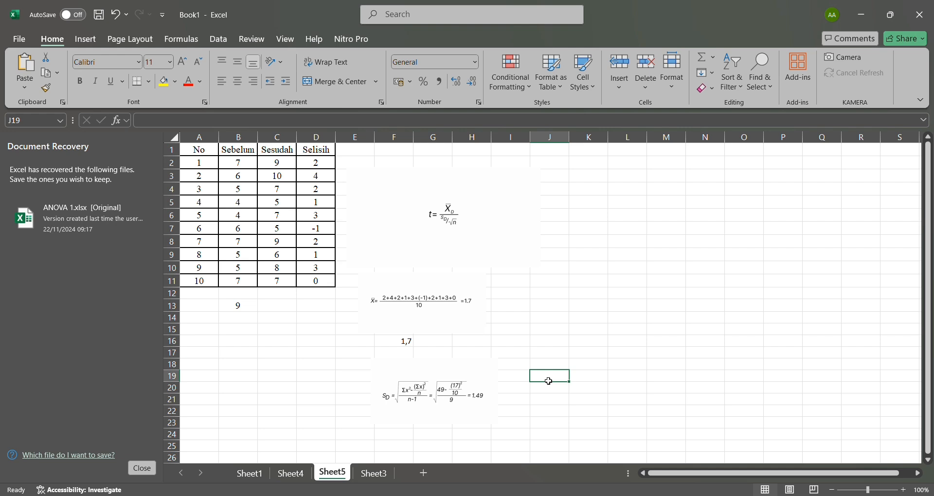
text(=)
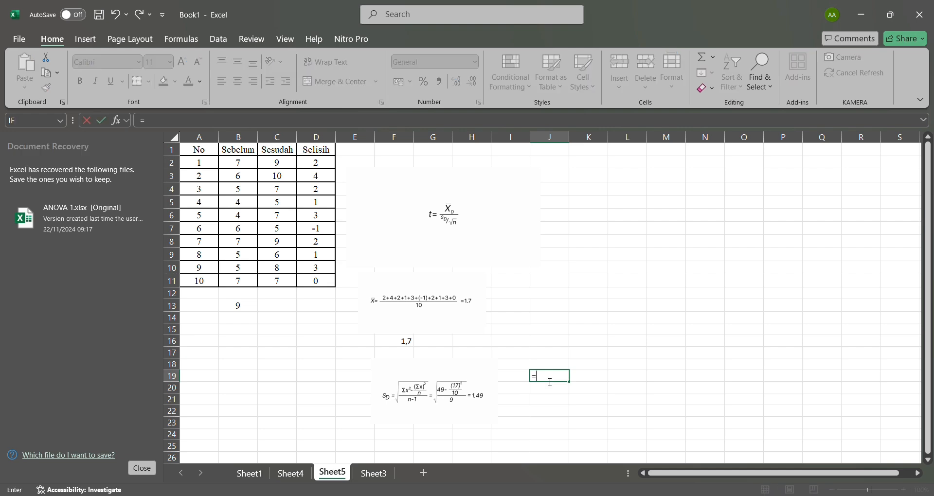
text(stdev()
drag(325, 165, 324, 286)
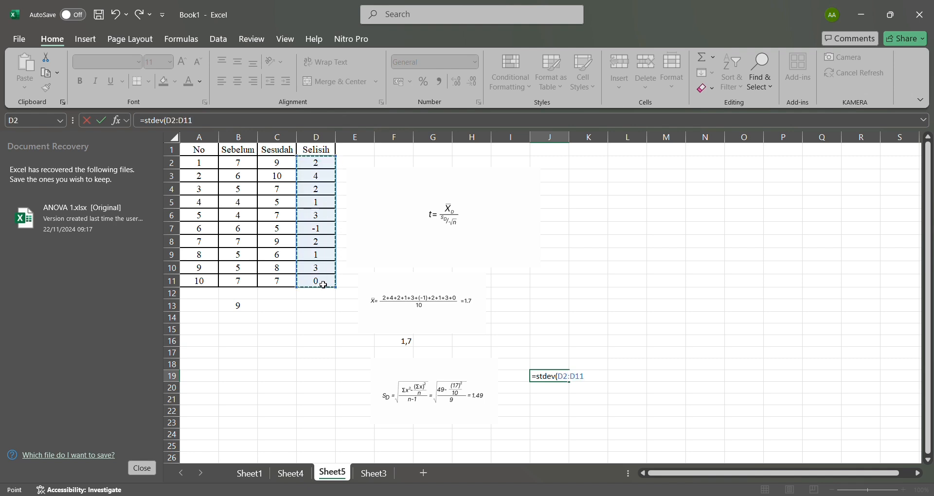
text())
key(Return)
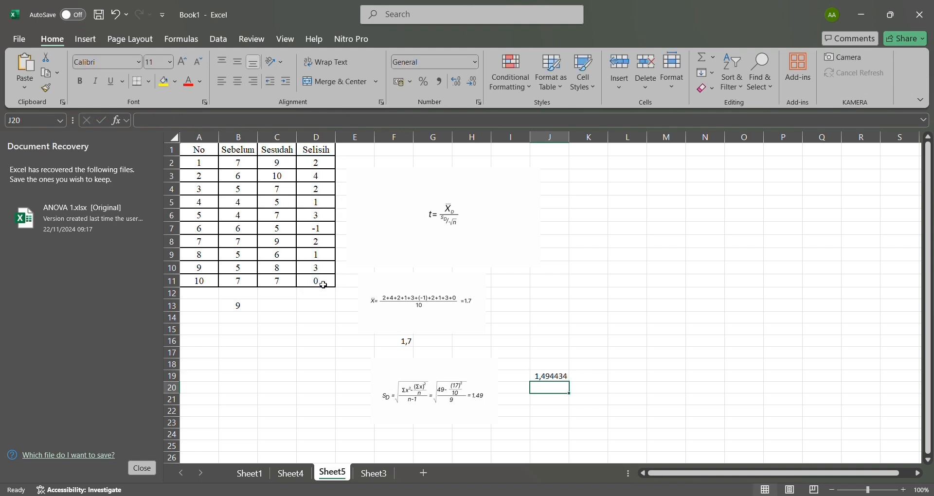
click(550, 377)
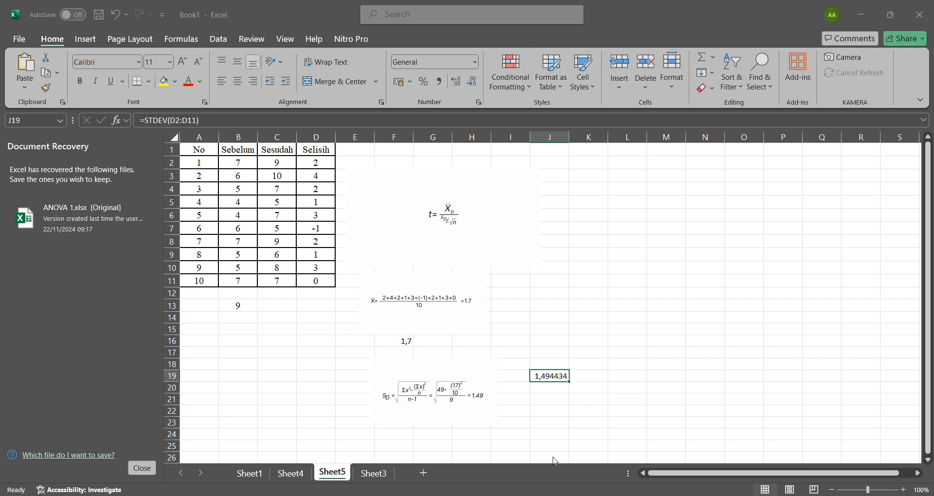
Format the standard deviation in J19 as a number with two decimal places
key(ctrl+shift+1)
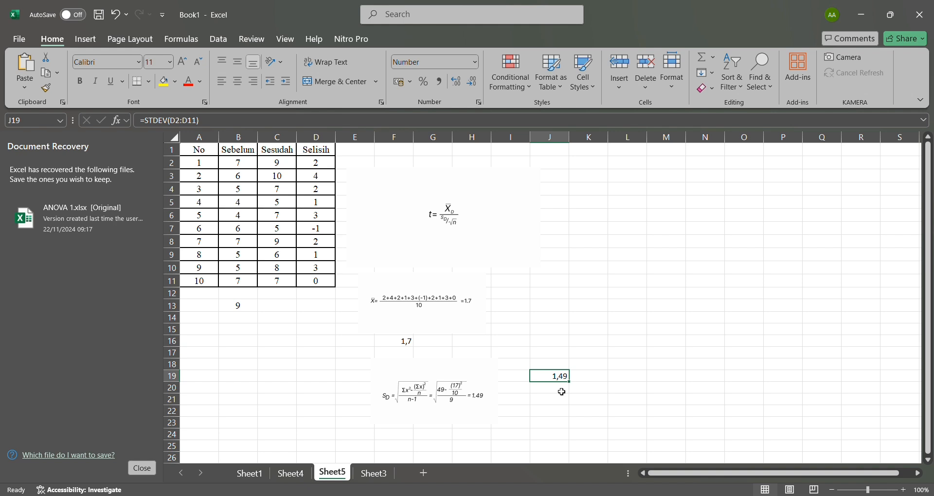
click(739, 202)
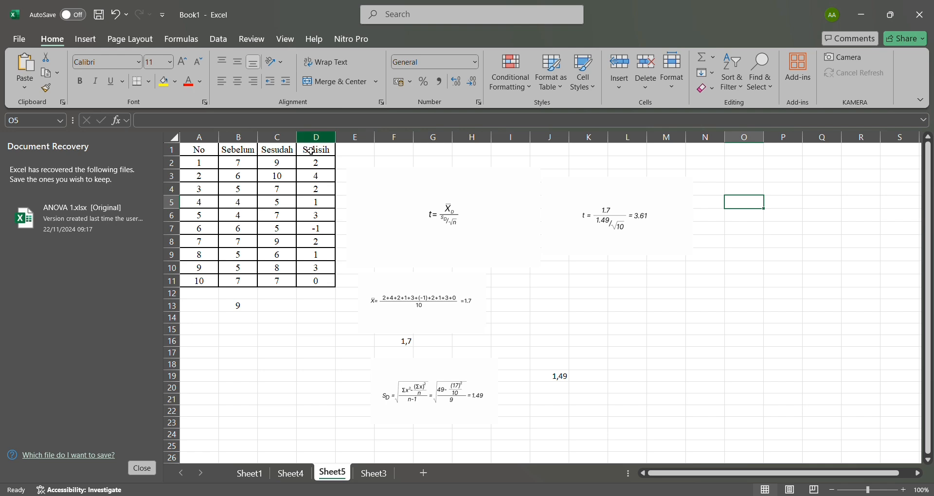
mouse_move(315, 162)
mouse_down()
mouse_move(332, 277)
mouse_move(323, 169)
mouse_up()
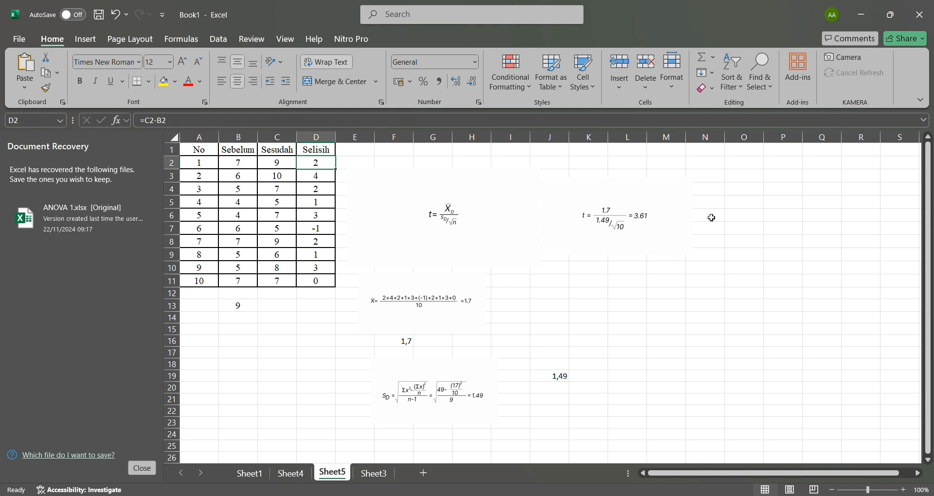
Calculate the t statistic in cell O5 with =(F16/(J19/SQRT(10)))
click(739, 210)
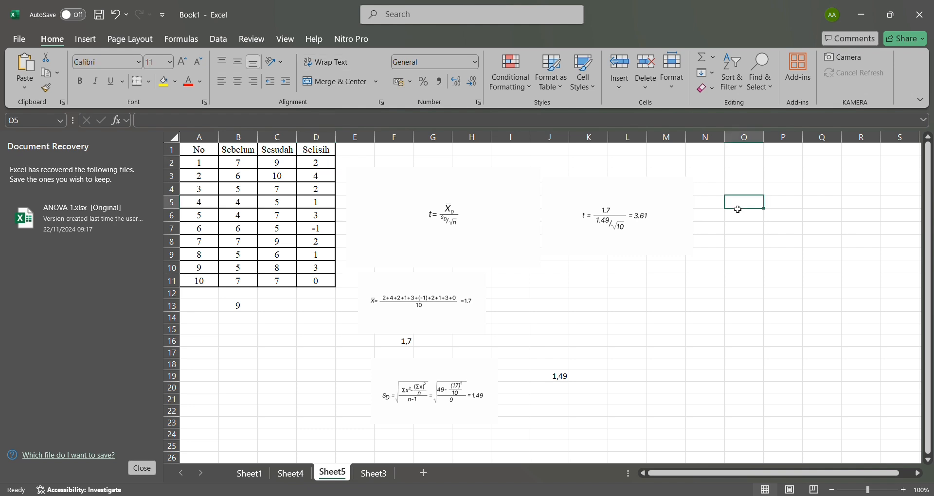
text(=)
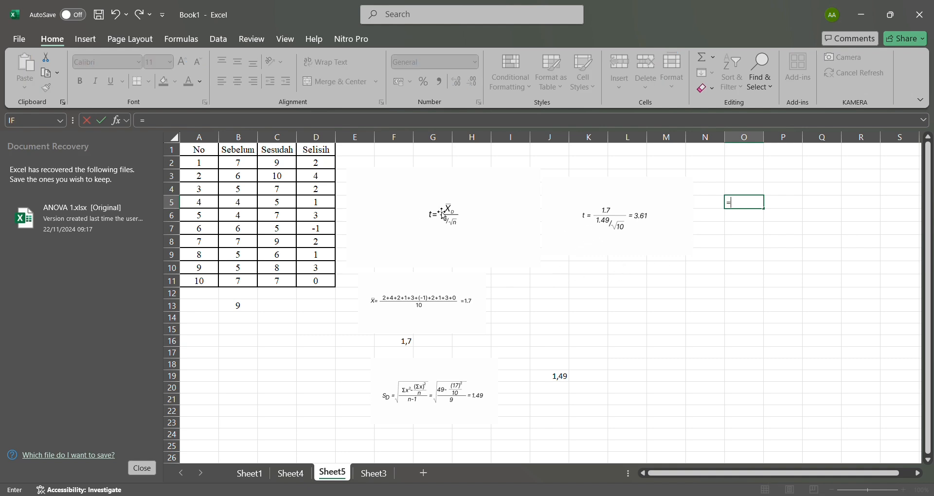
click(405, 342)
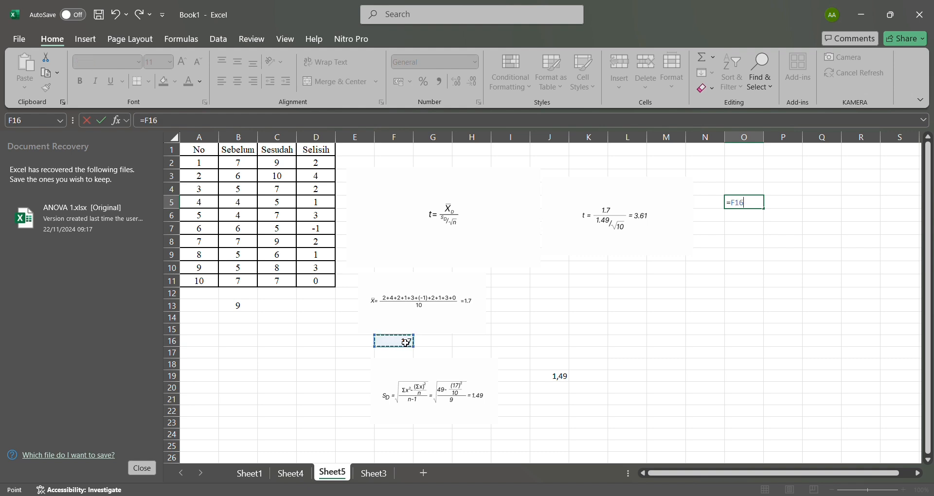
key(BackSpace)
key(BackSpace)
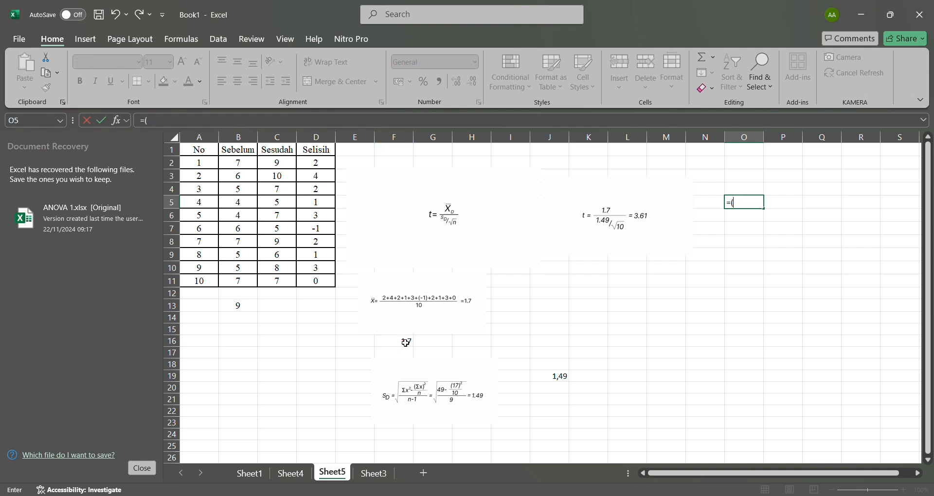
text(()
click(409, 343)
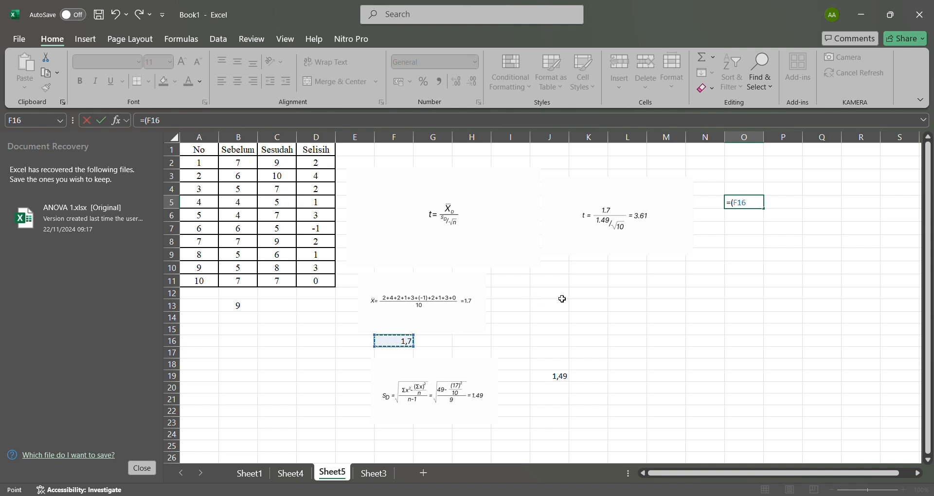
text(/)
text(()
click(558, 382)
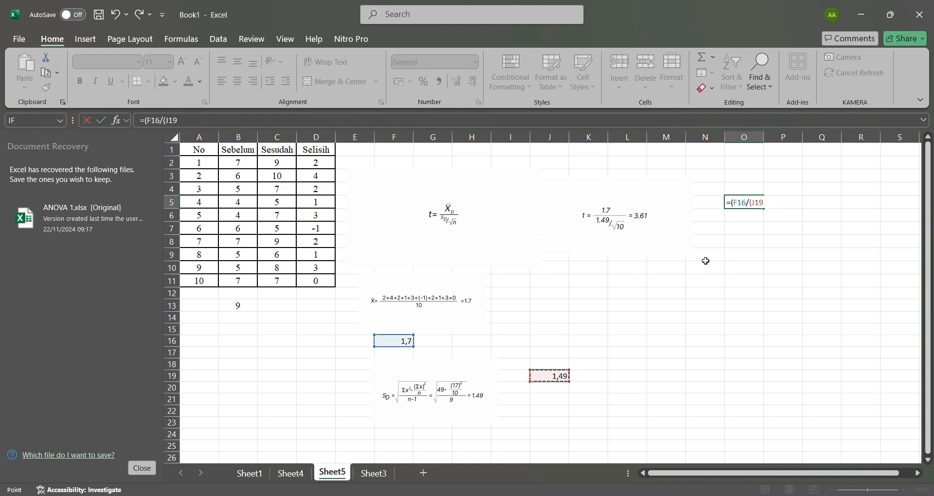
text(/)
text(s)
text(q)
text(u)
key(BackSpace)
key(BackSpace)
key(BackSpace)
text(qrt()
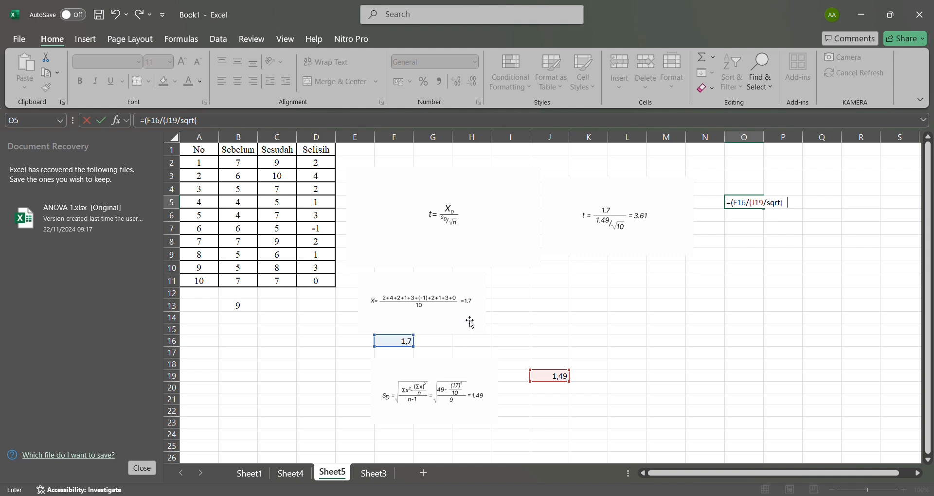
text(10)))
key(Return)
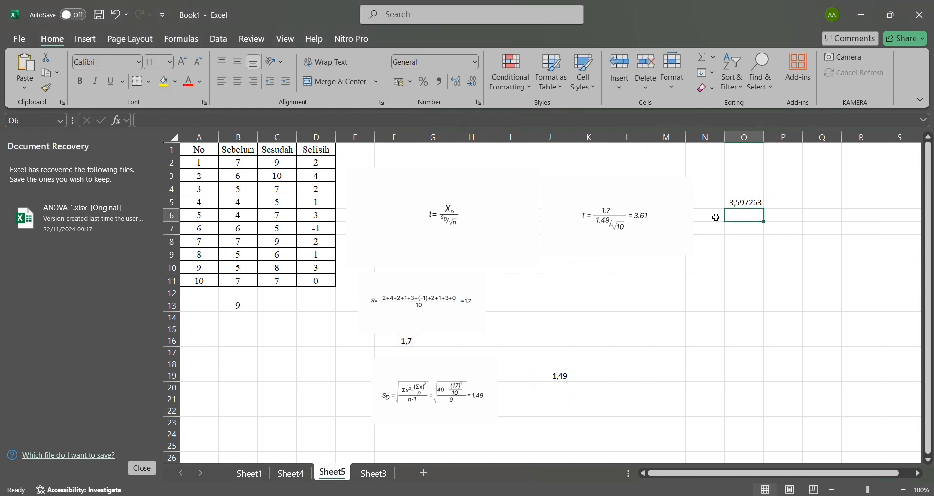
Format the t statistic in O5 as a number with two decimal places
click(746, 202)
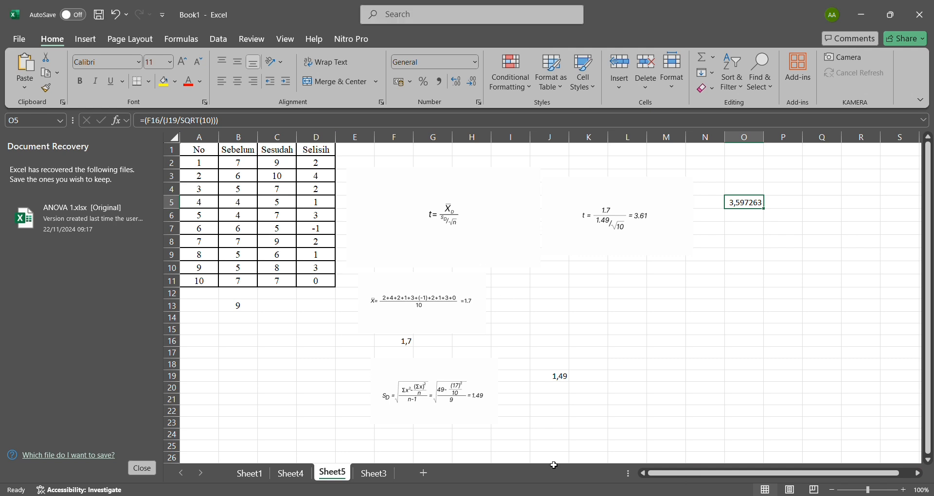
key(ctrl+shift+1)
click(740, 221)
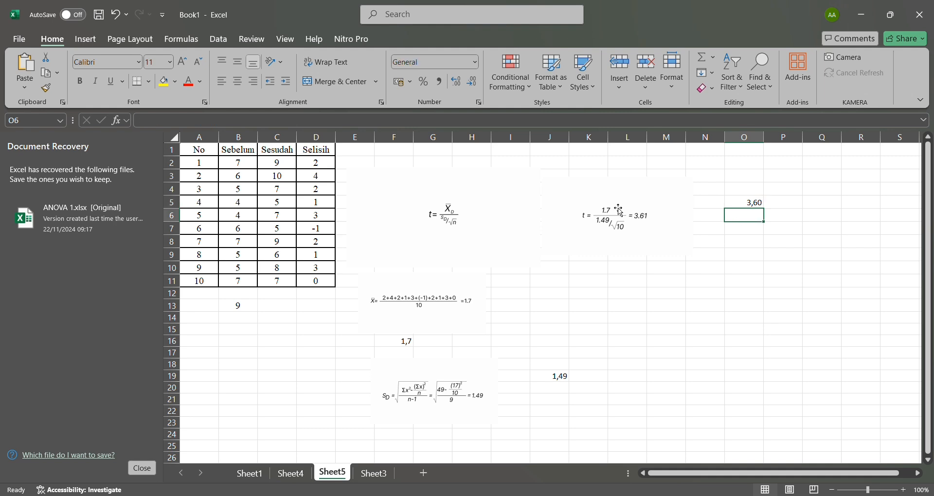
click(749, 204)
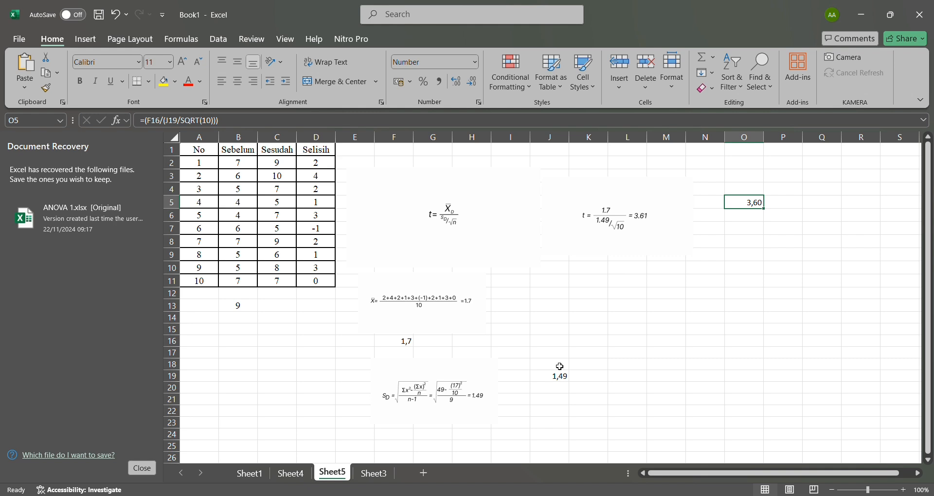
Check the critical values and marked bell curve on Sheet4, and return to the t statistic on Sheet5
click(298, 474)
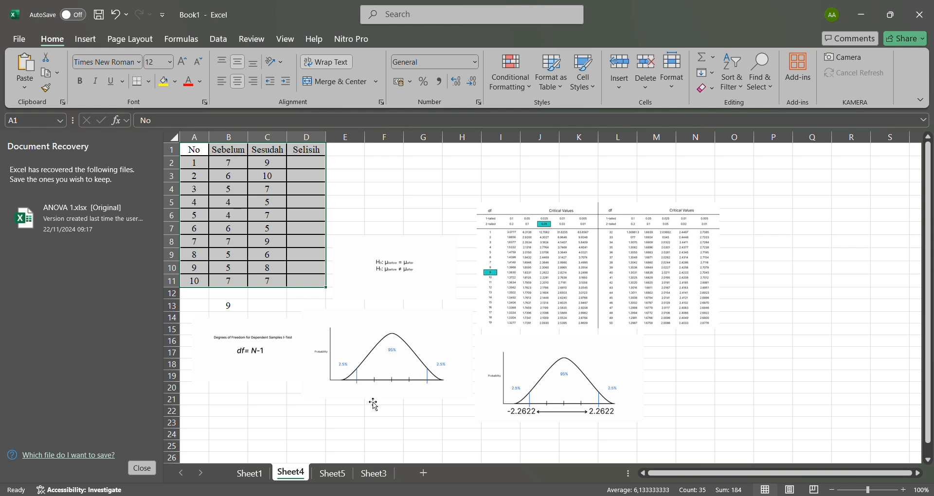
click(334, 475)
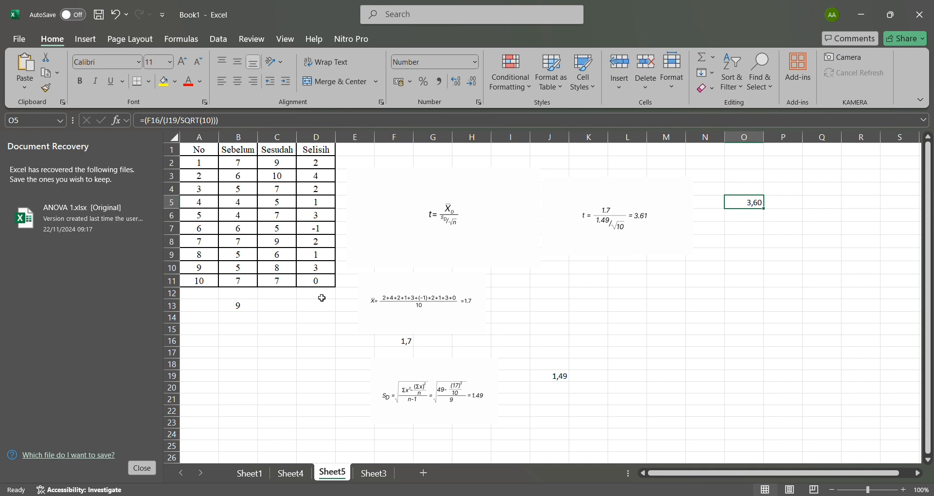
click(615, 292)
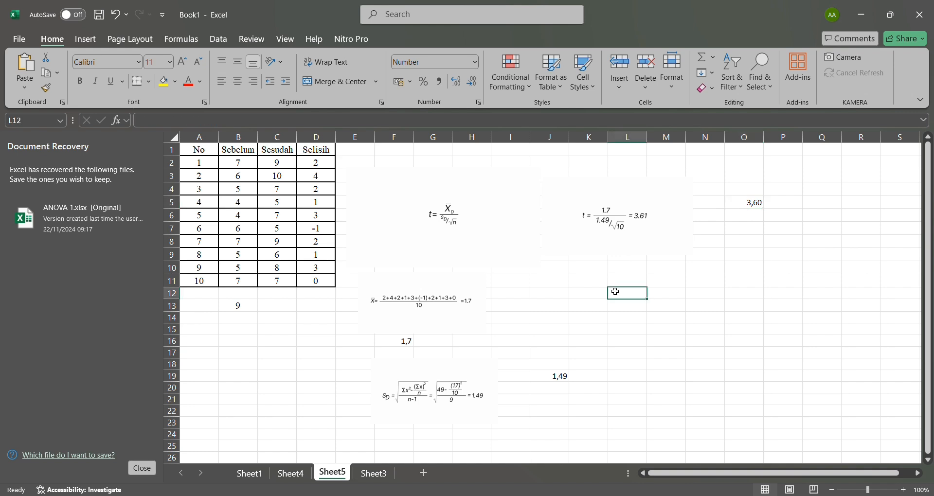
click(744, 206)
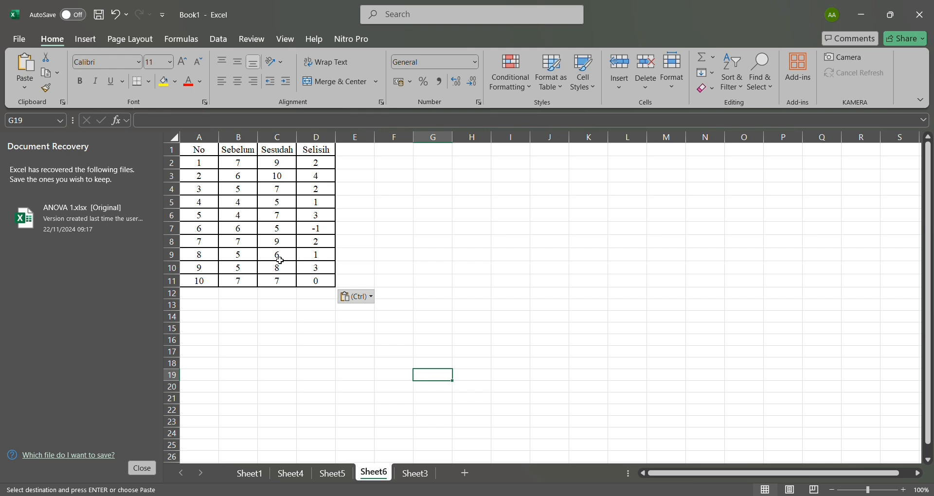
Start a t-Test: Paired Two Sample for Means on Sheet6 with the Sebelum cells B1:B11 as the Variable 1 Range
click(219, 38)
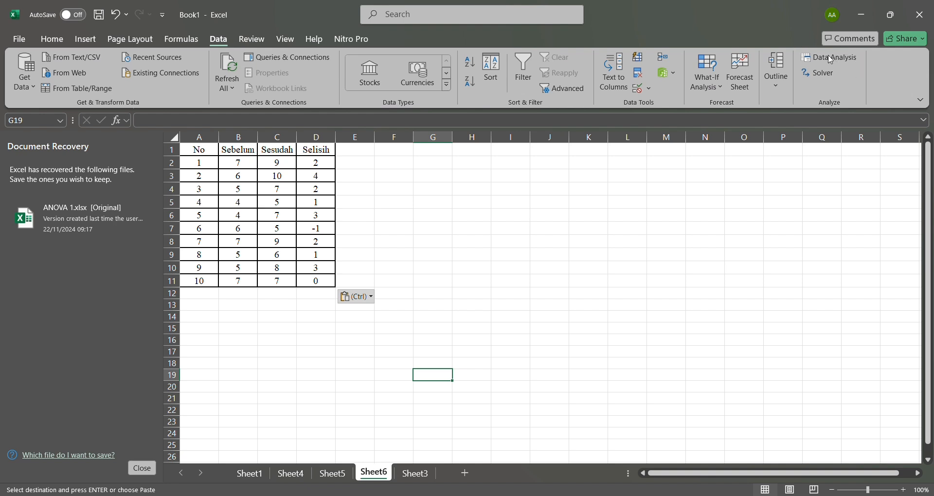
click(808, 57)
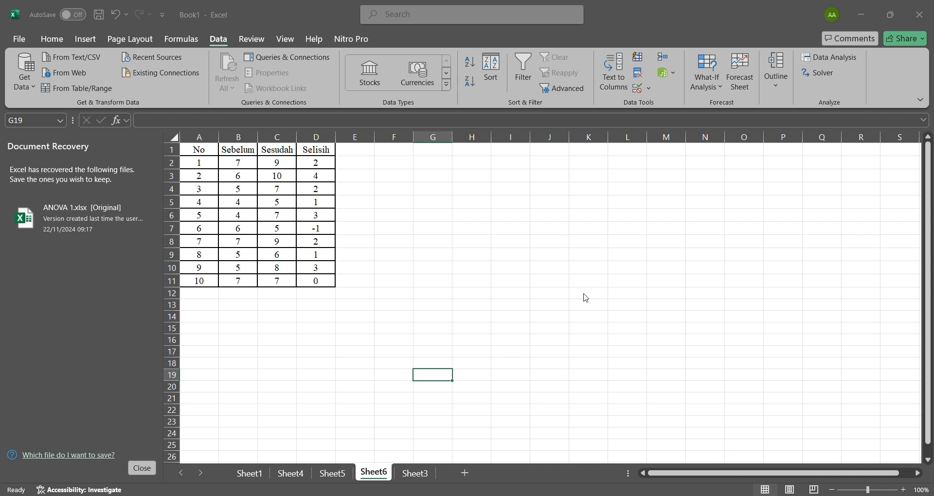
click(518, 275)
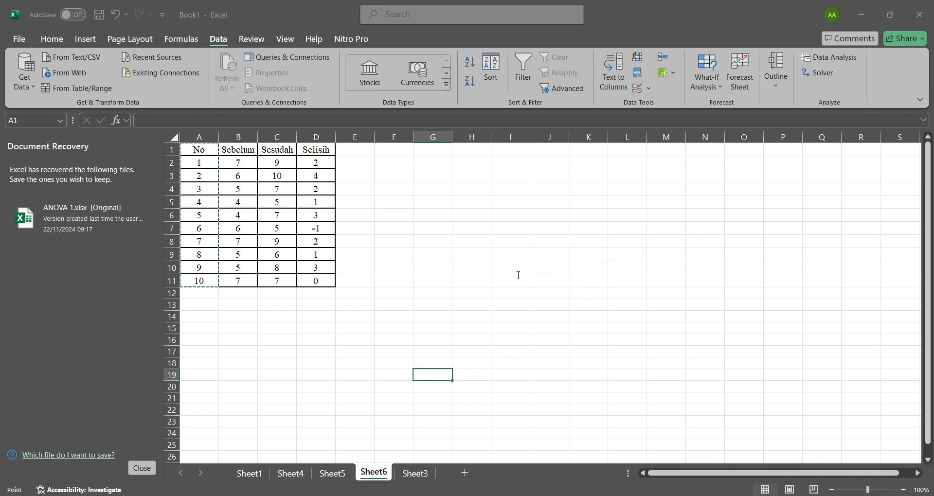
click(546, 276)
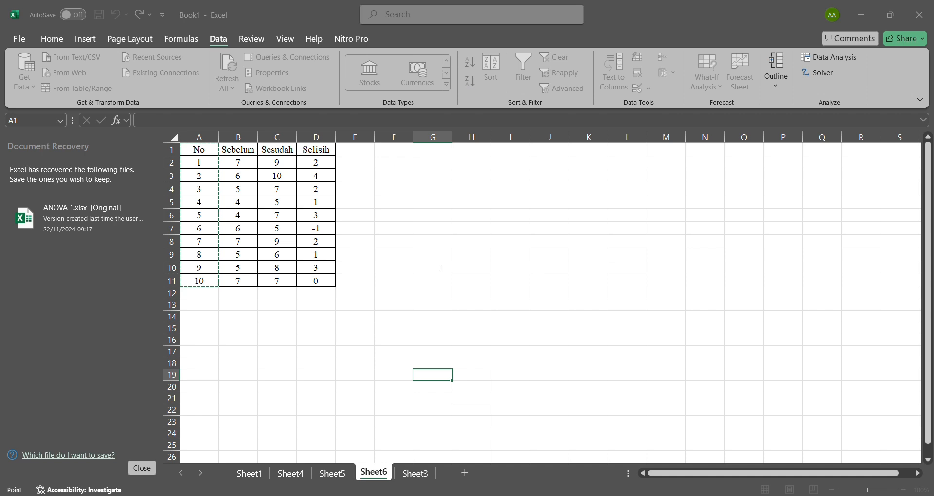
click(234, 167)
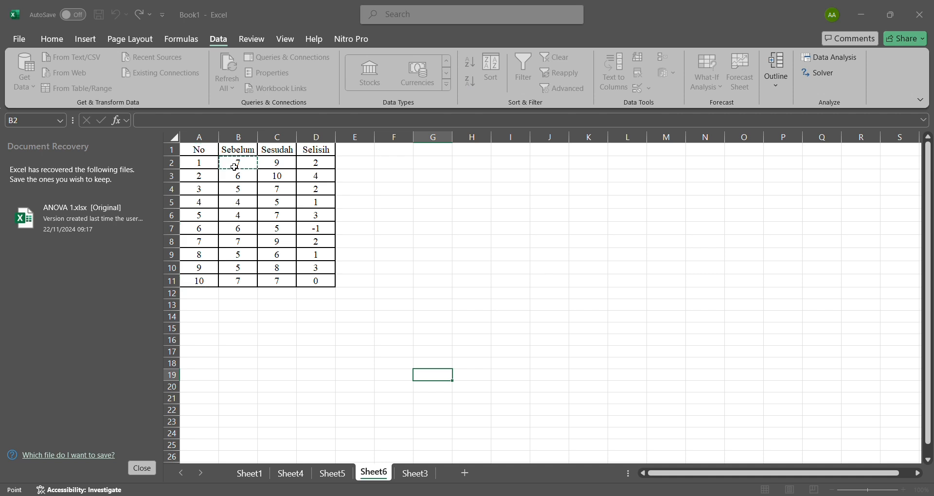
drag(235, 167, 240, 279)
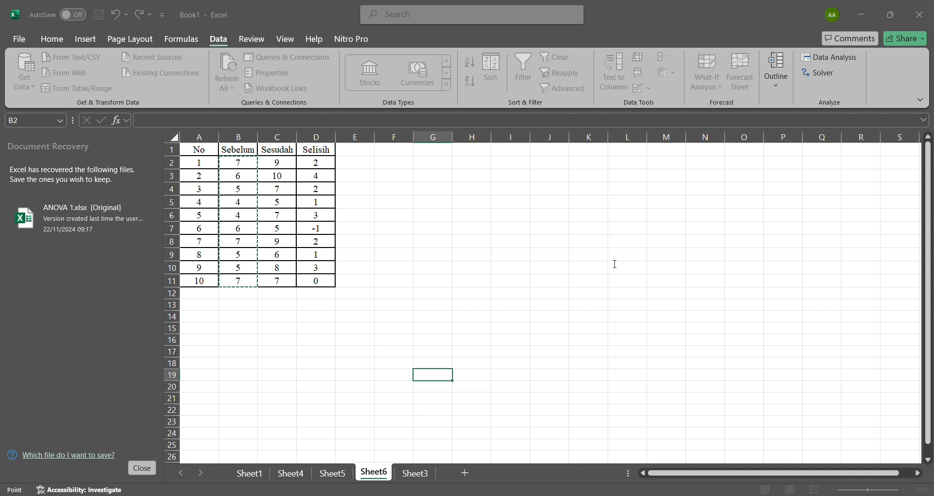
click(634, 263)
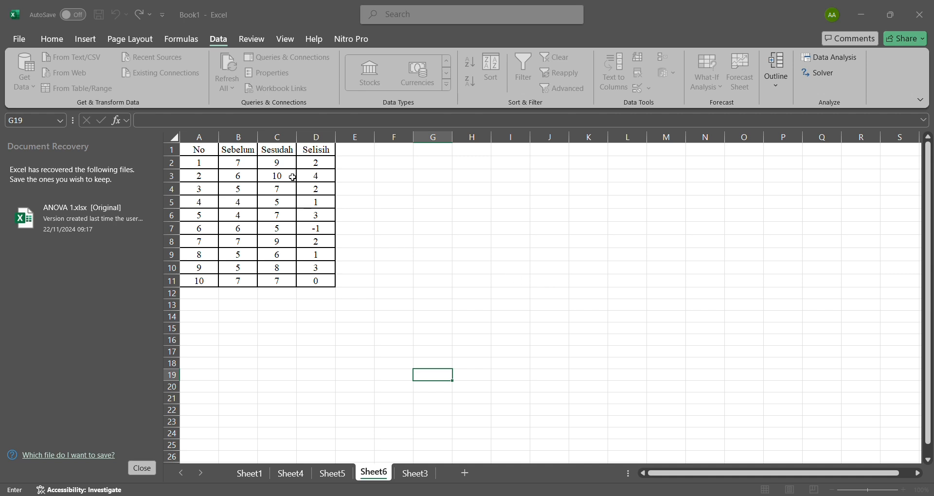
click(282, 164)
click(632, 260)
drag(244, 154, 251, 286)
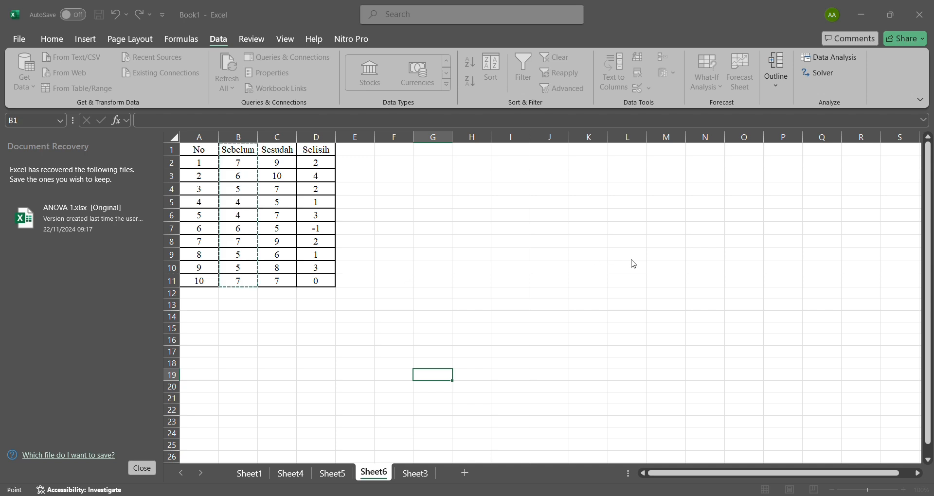
Set the Variable 2 Range of the paired t-test to the Sesudah cells C1:C11
key(Escape)
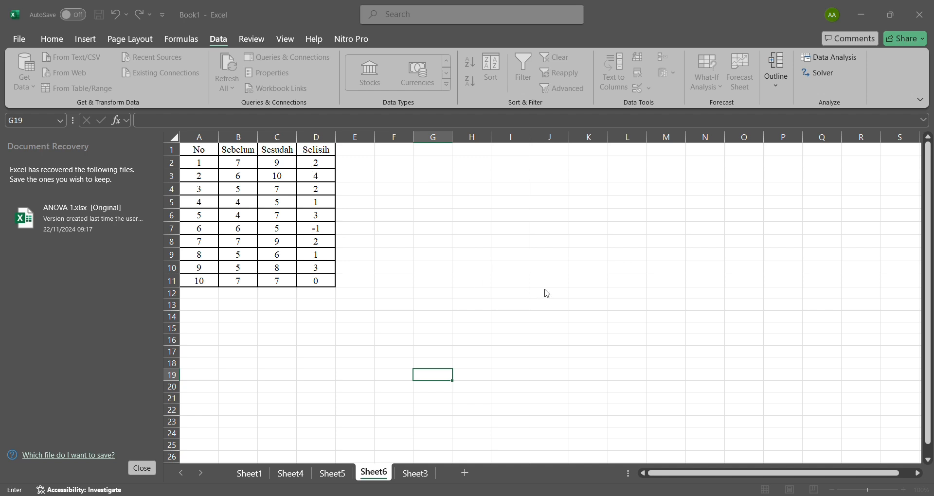
click(274, 165)
drag(274, 151, 290, 281)
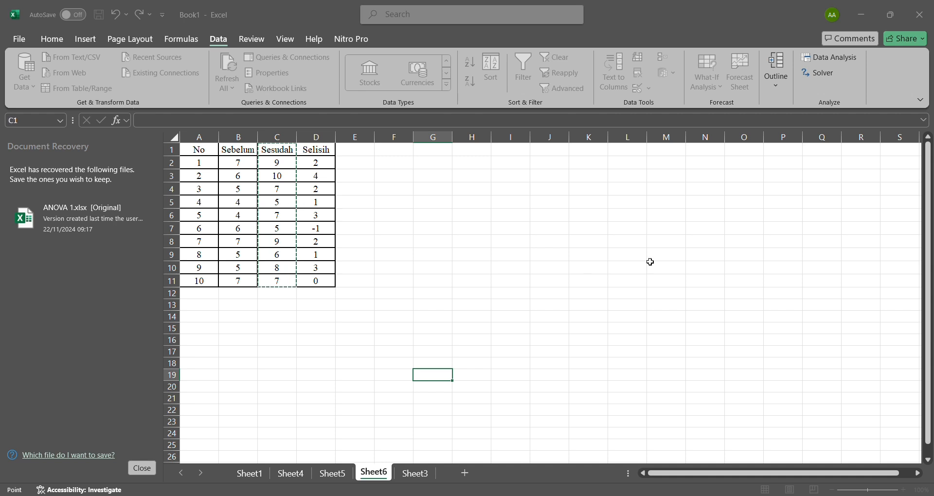
click(634, 261)
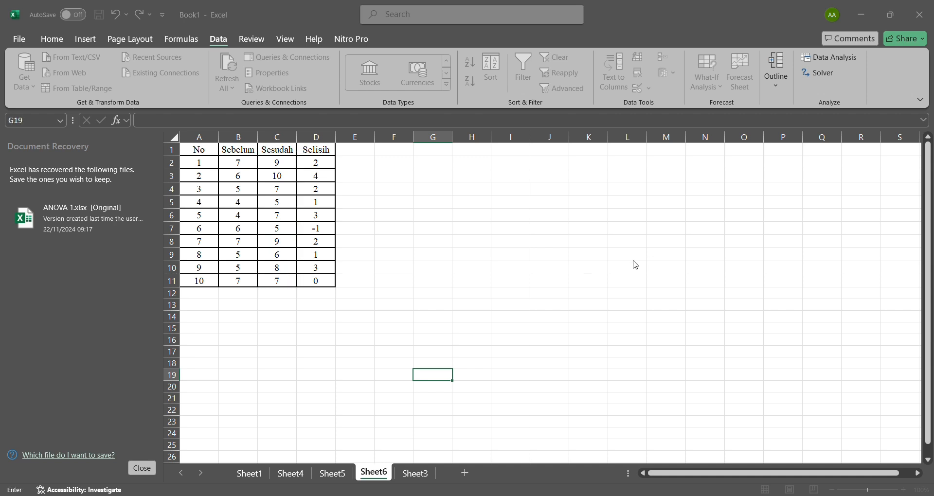
Run the paired t-test with Labels enabled and the output range set to cell I3
click(351, 321)
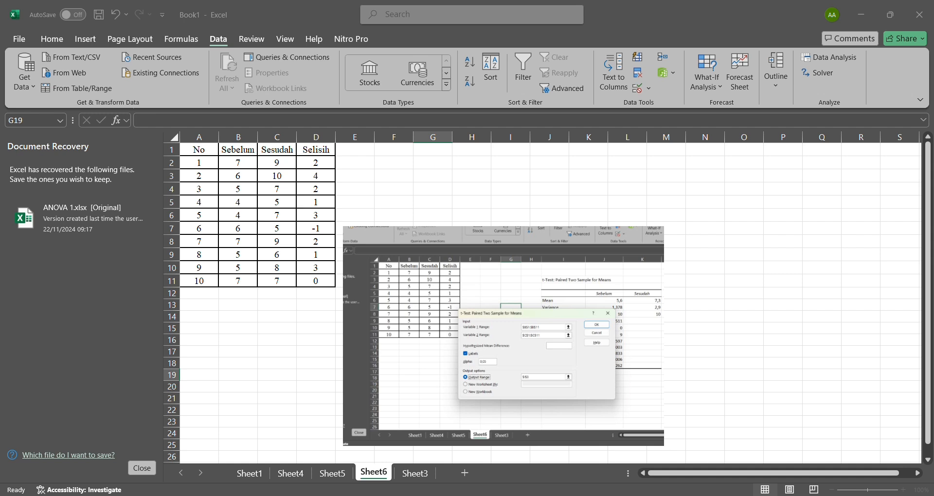
click(511, 175)
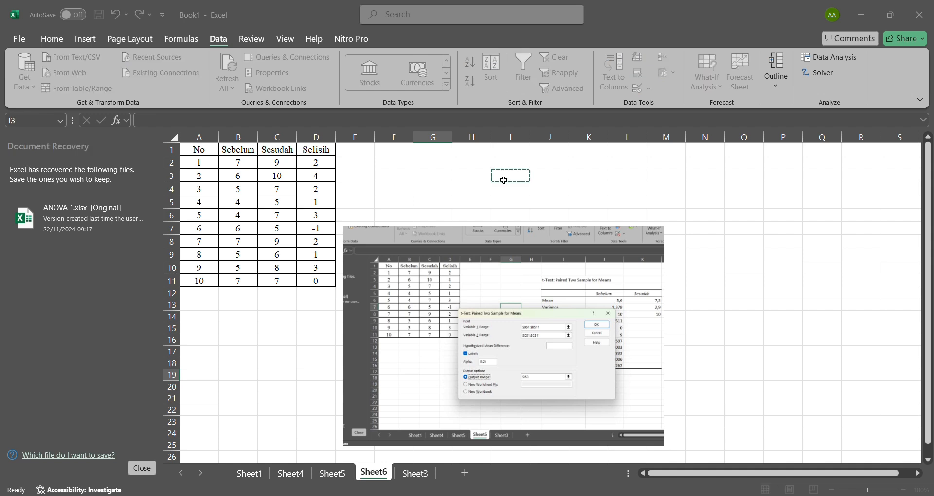
key(Return)
click(595, 263)
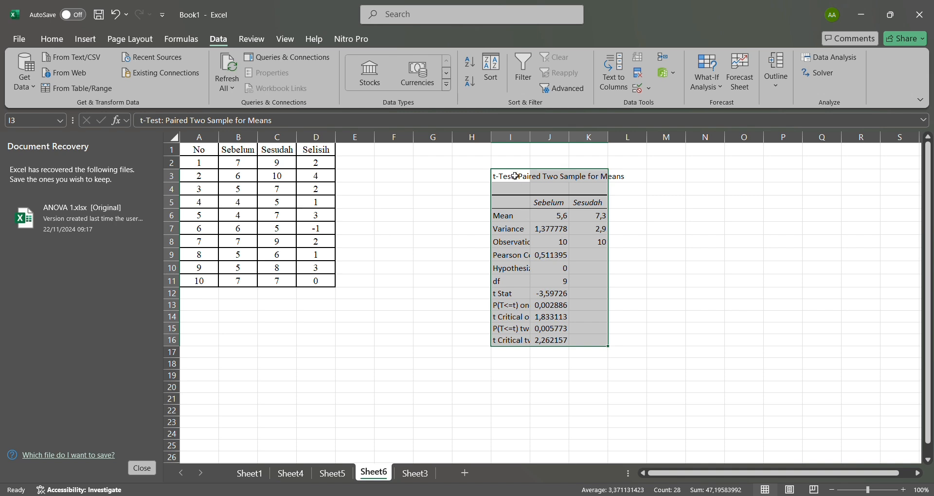
Widen columns I to K to fit the labels and values of the t-test output
drag(530, 139, 721, 143)
click(597, 138)
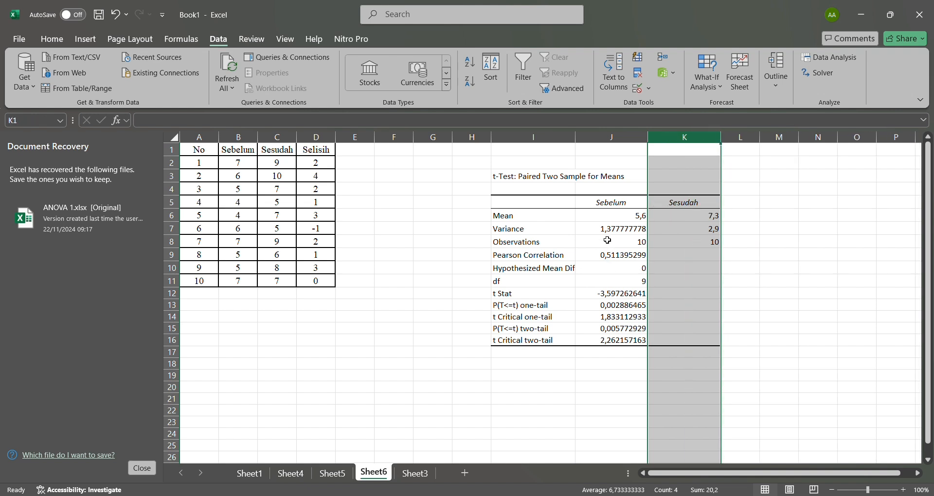
click(626, 229)
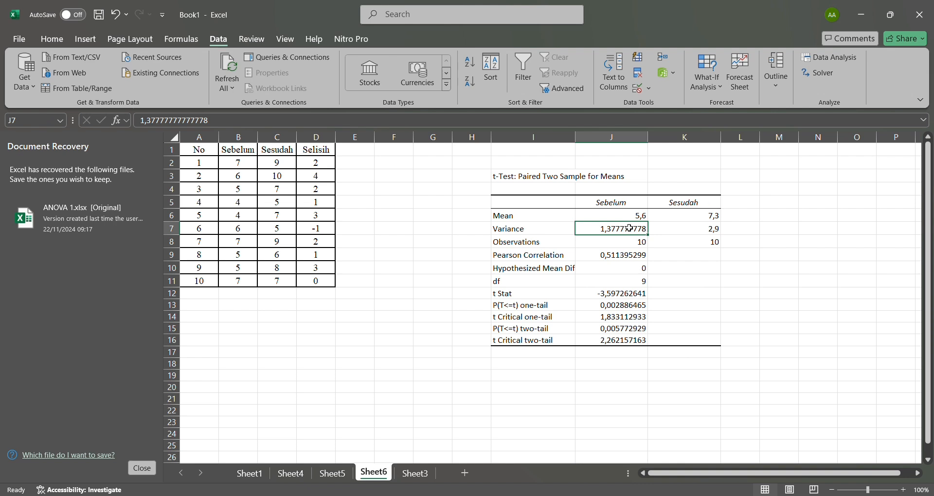
mouse_move(629, 229)
mouse_down()
mouse_move(628, 248)
mouse_move(627, 233)
mouse_up()
click(51, 39)
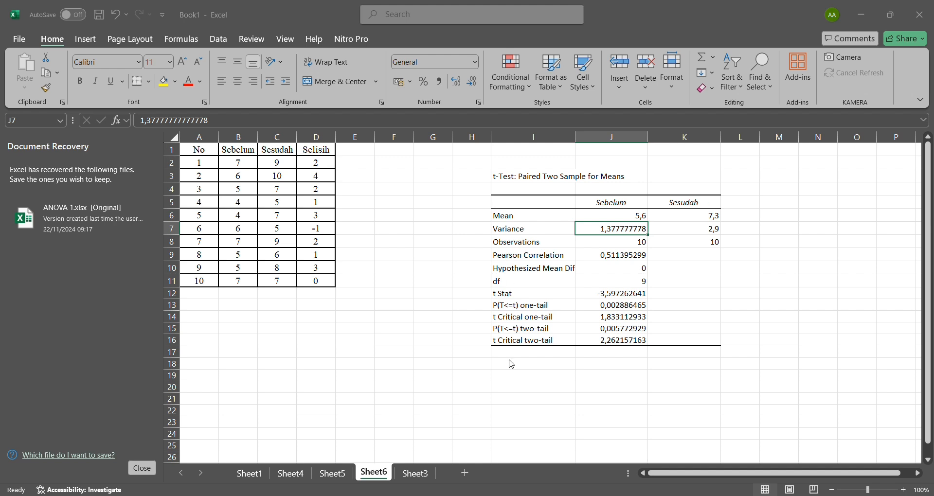
Format the Sebelum variance in J7 and the Pearson correlation in J9 as numbers with three decimal places
click(542, 455)
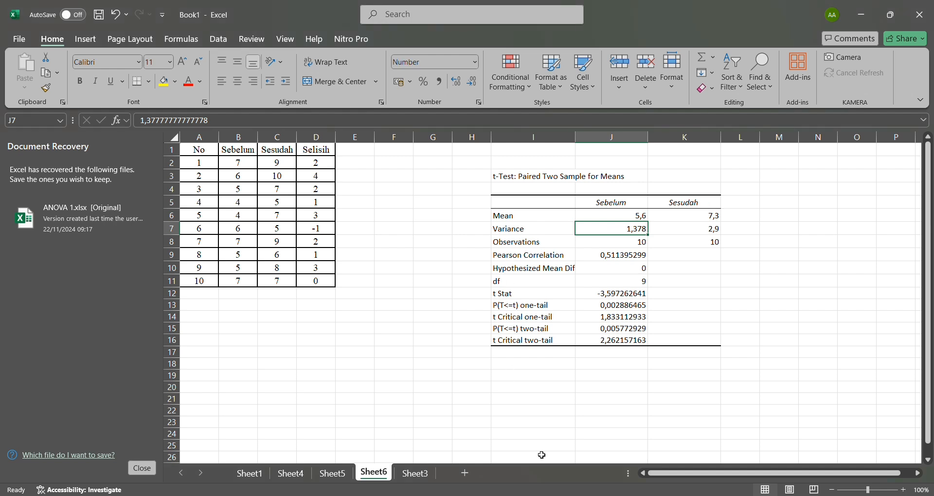
click(651, 256)
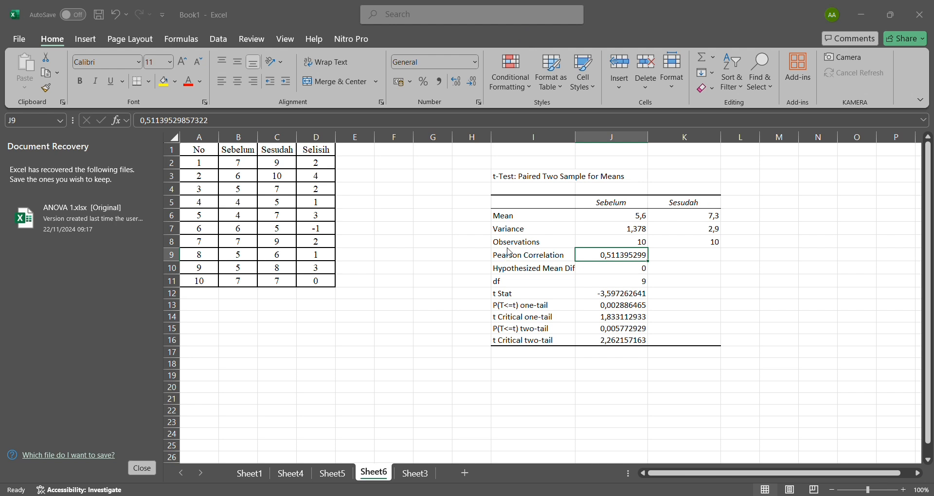
click(543, 456)
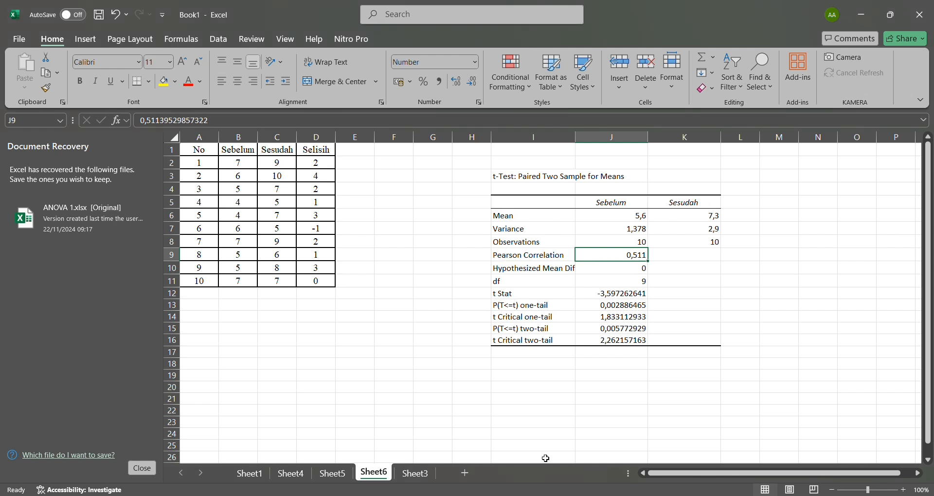
Format the t Stat through t Critical two-tail values in J12:J16 as numbers with three decimal places
click(617, 307)
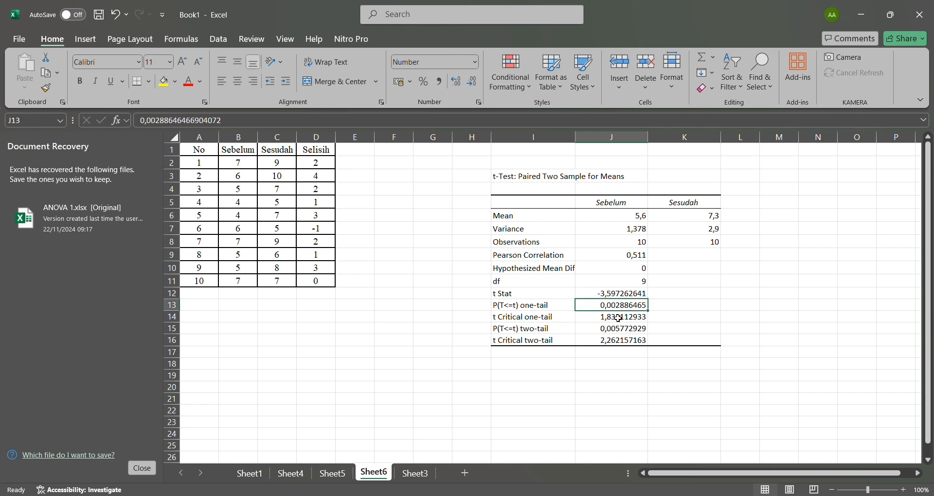
double_click(609, 295)
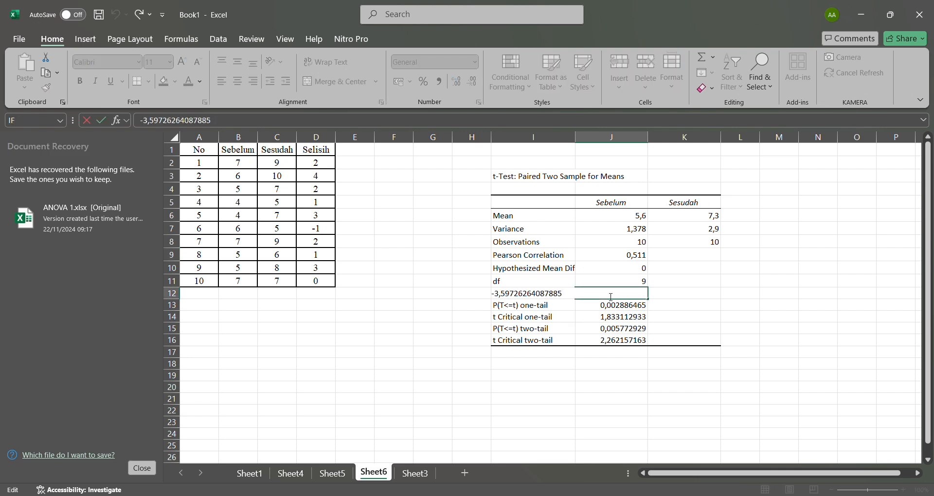
click(668, 310)
drag(640, 294, 637, 342)
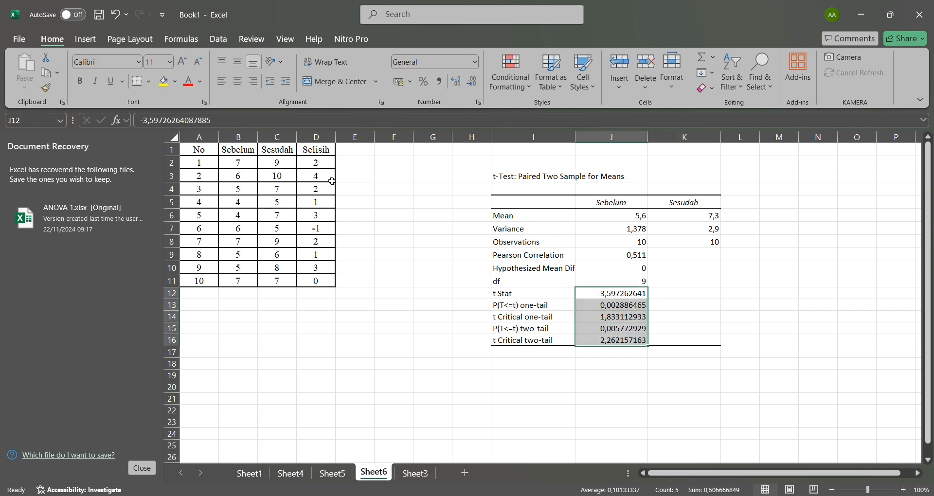
click(204, 105)
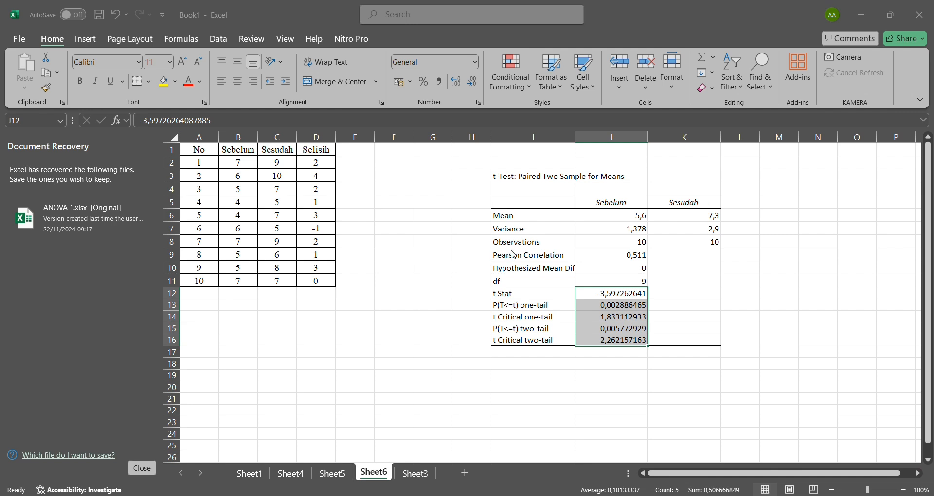
click(533, 459)
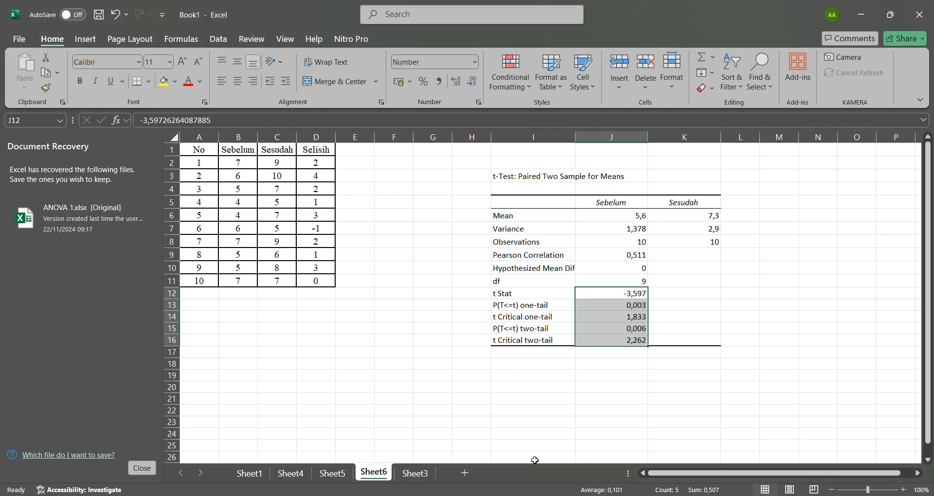
click(673, 334)
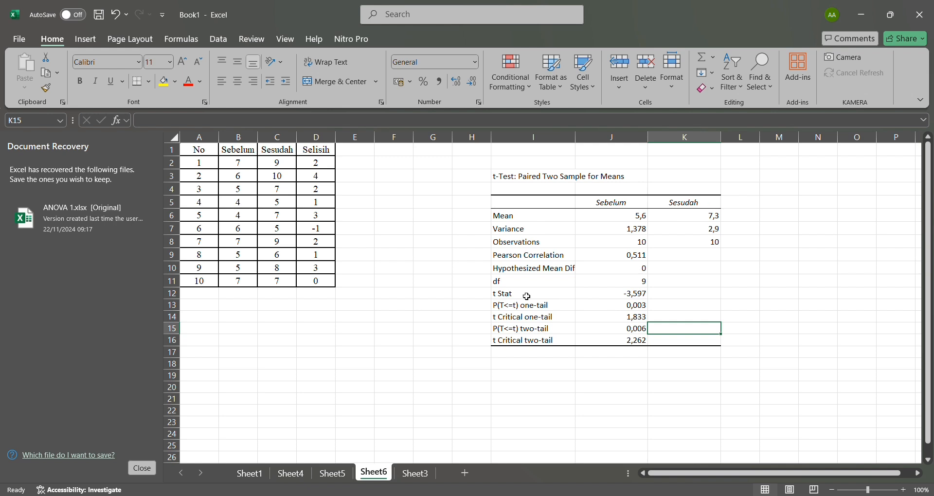
Examine the t Stat and two-tail p-value in the t-test output together with the Sebelum and Sesudah scores
click(634, 295)
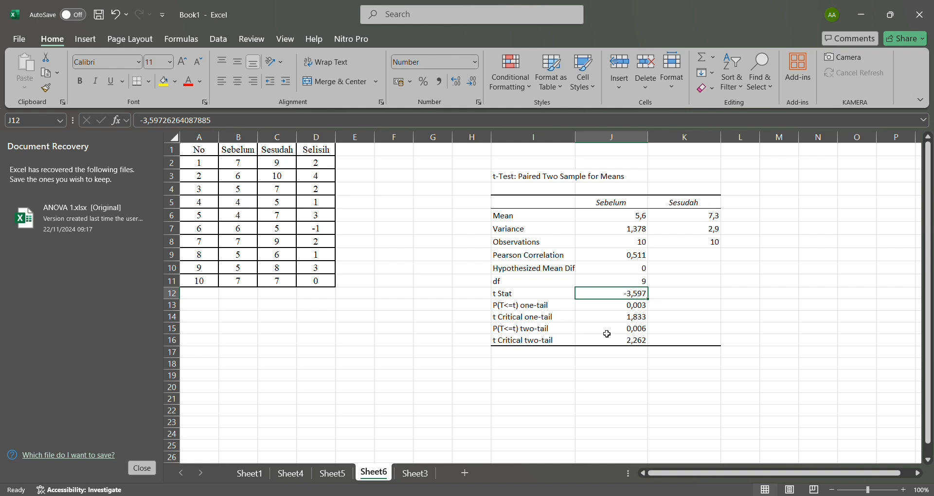
click(532, 331)
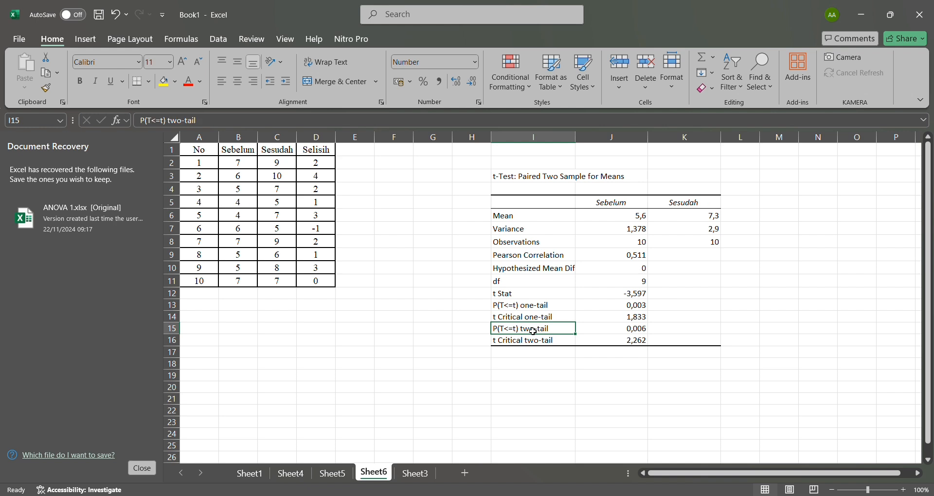
click(607, 332)
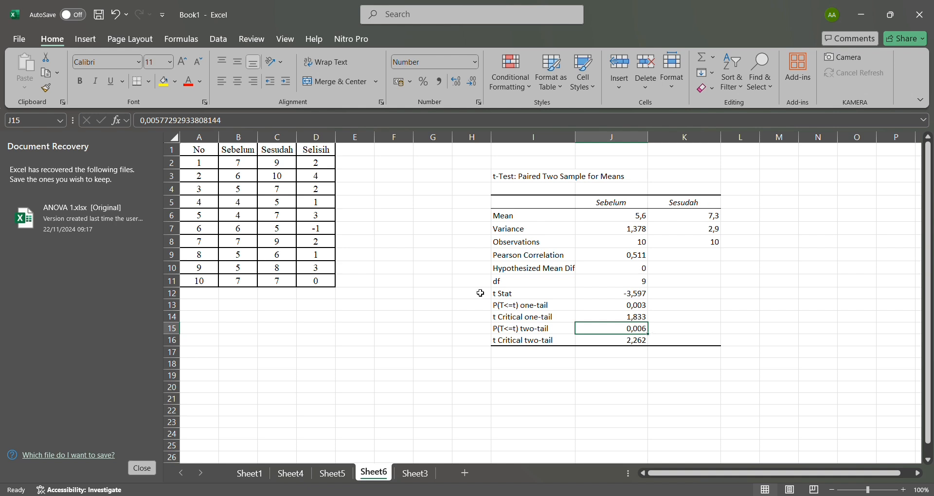
click(239, 151)
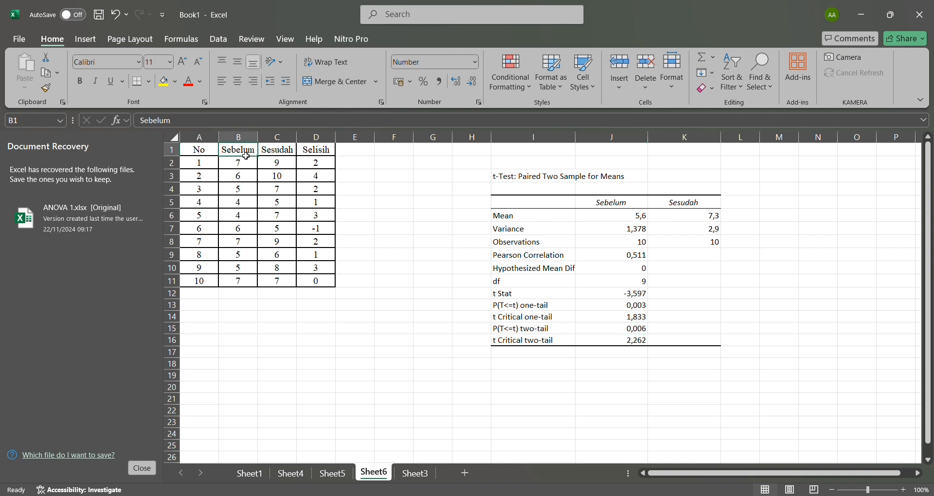
drag(238, 189, 316, 228)
drag(404, 272, 409, 271)
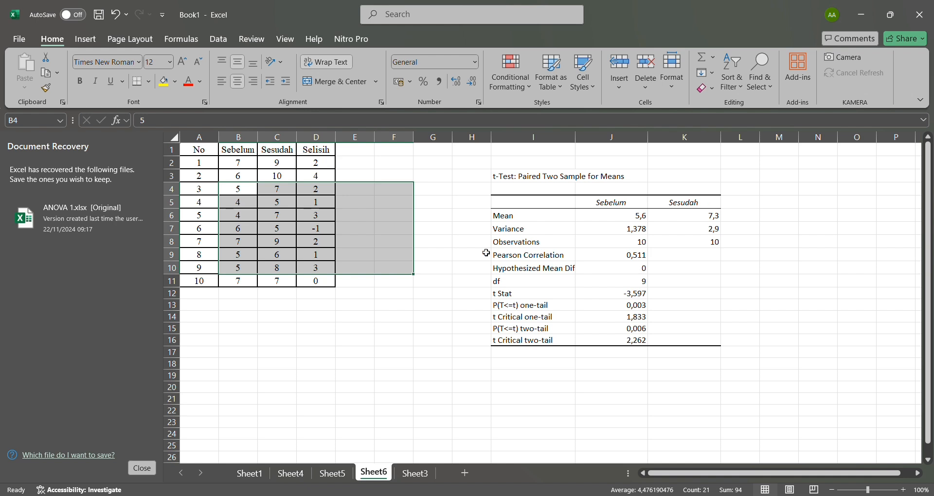
click(436, 228)
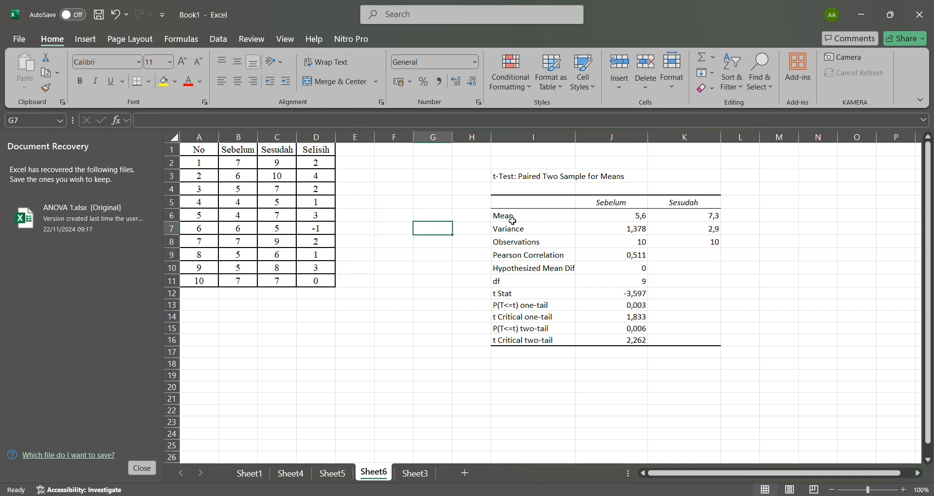